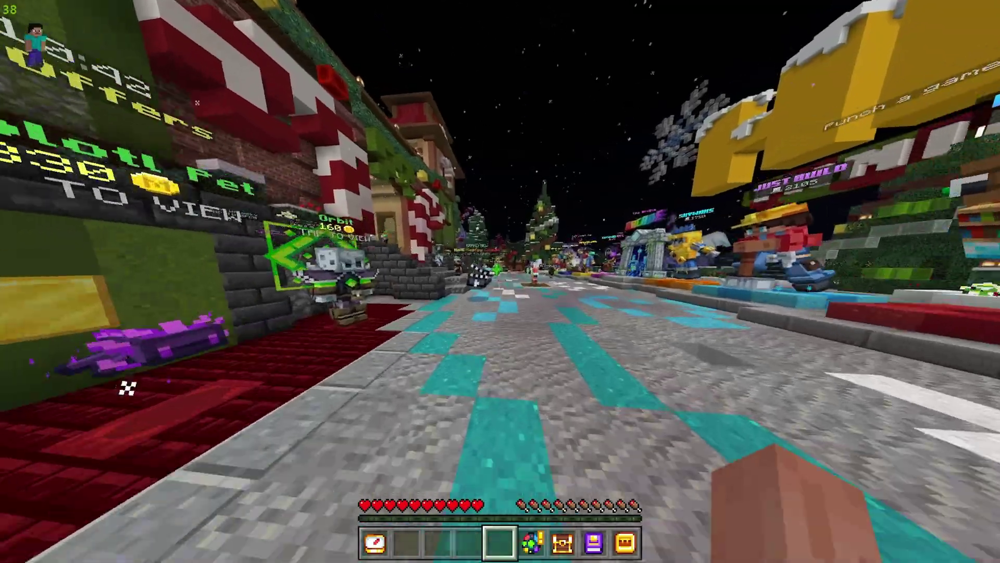
- Walk through the Hive lobby in Minecraft to check the frame rate
{"action": "key", "text": "w"}
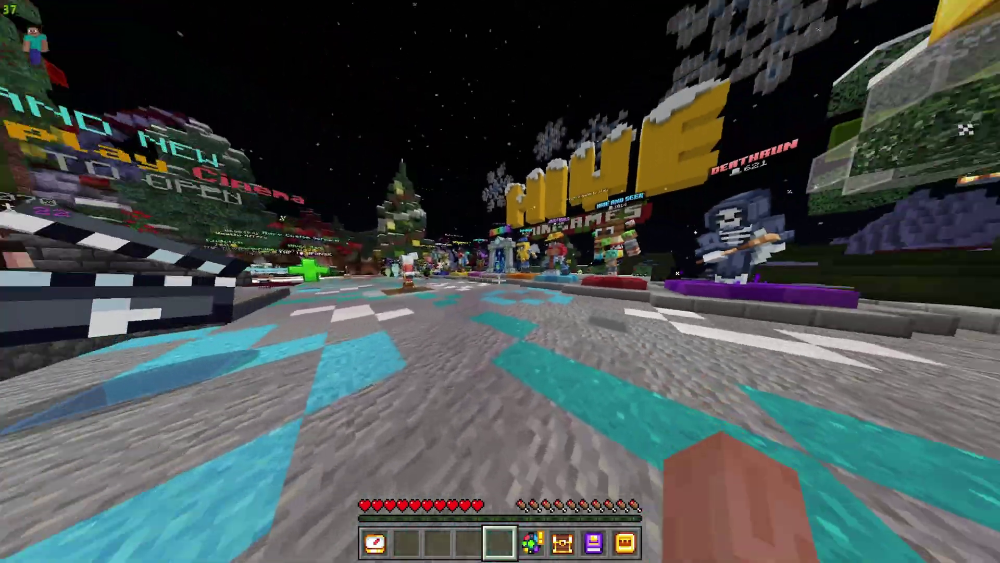
{"action": "key", "text": "w"}
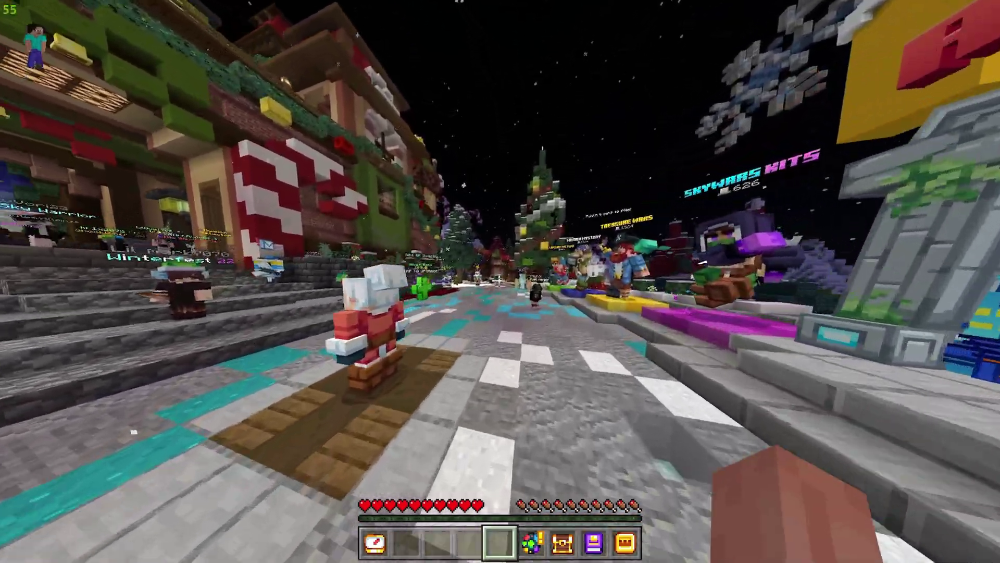
{"action": "key", "text": "w"}
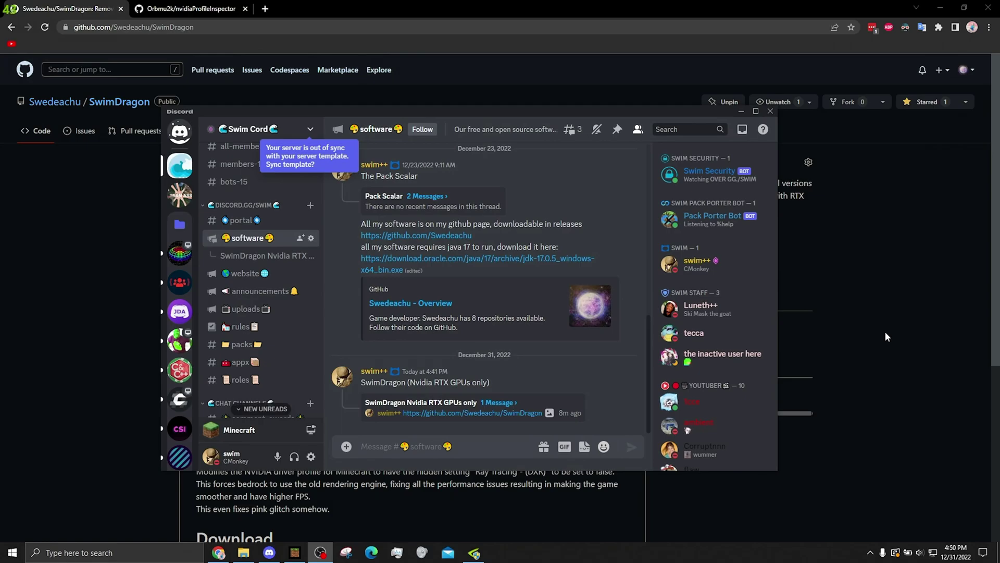
- View the SwimDragon Nvidia RTX GPUs only thread in Discord, and return to the SwimDragon repository on GitHub
{"action": "left_click", "coordinate": [443, 412]}
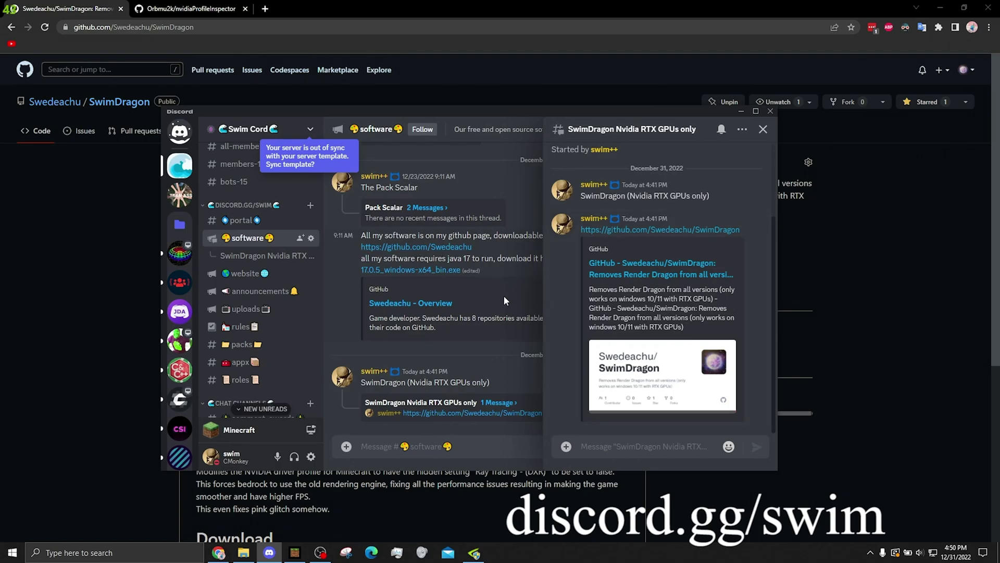
{"action": "mouse_move", "coordinate": [256, 241]}
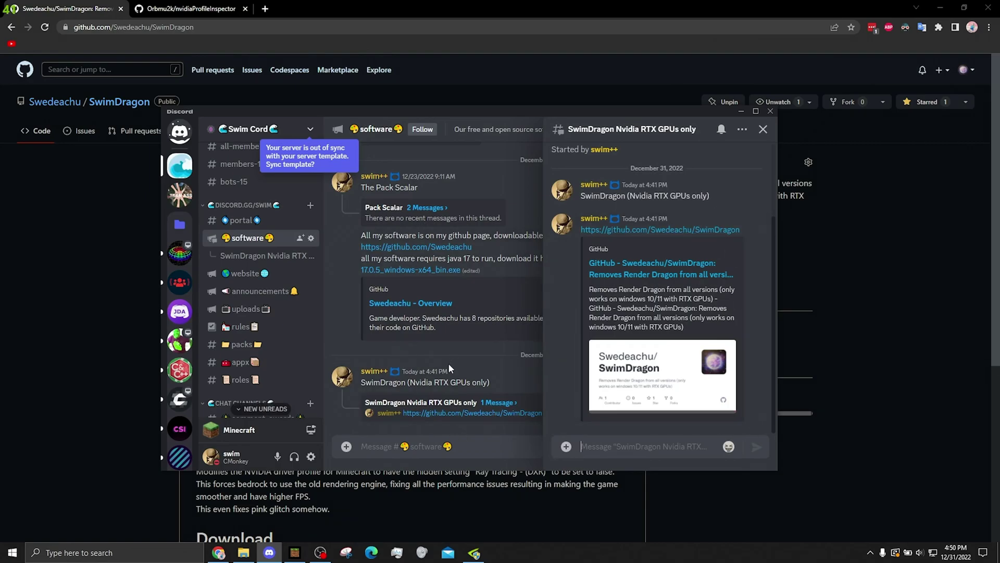
{"action": "left_click", "coordinate": [134, 244]}
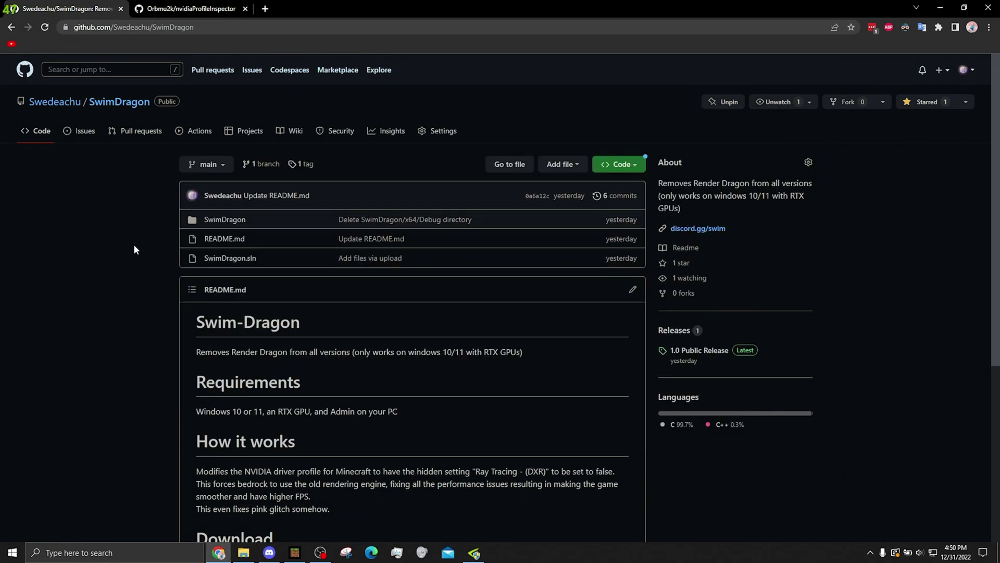
- Review the SwimDragon README and open the repository's 1.0 Public Release page
{"action": "scroll", "coordinate": [134, 246], "scroll_direction": "down", "scroll_amount": 2}
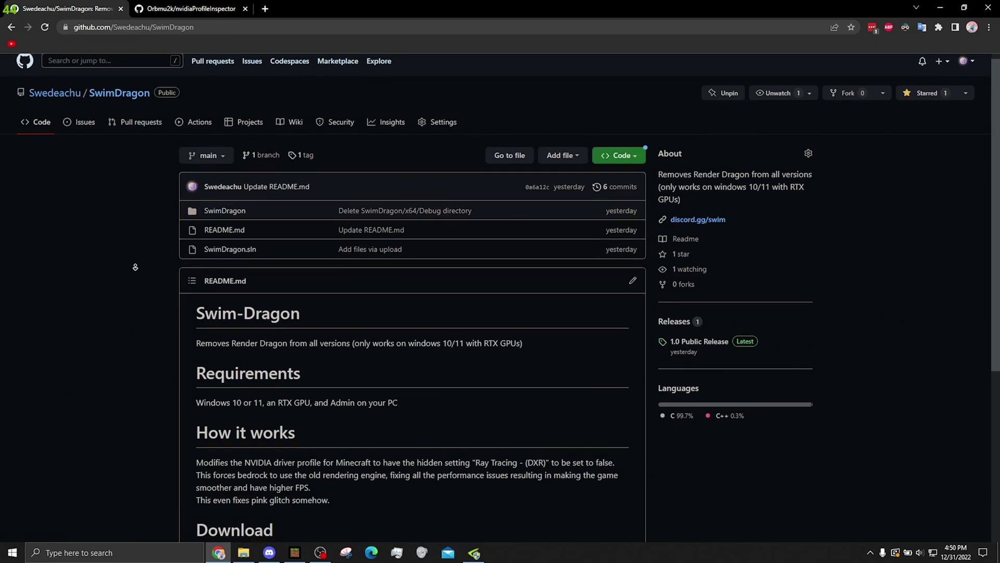
{"action": "scroll", "coordinate": [118, 258], "scroll_direction": "down", "scroll_amount": 3}
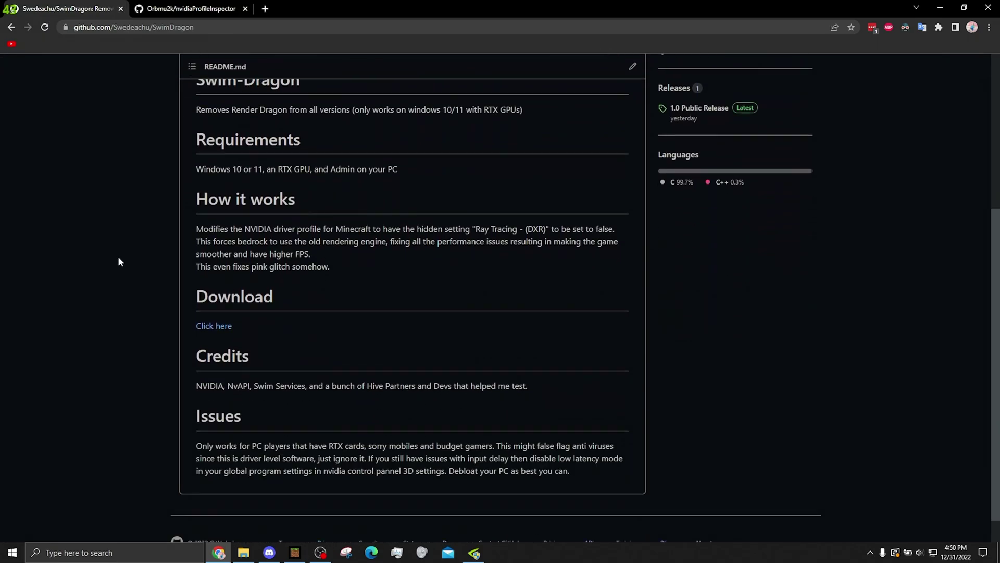
{"action": "scroll", "coordinate": [117, 255], "scroll_direction": "up", "scroll_amount": 1}
{"action": "left_click", "coordinate": [694, 150]}
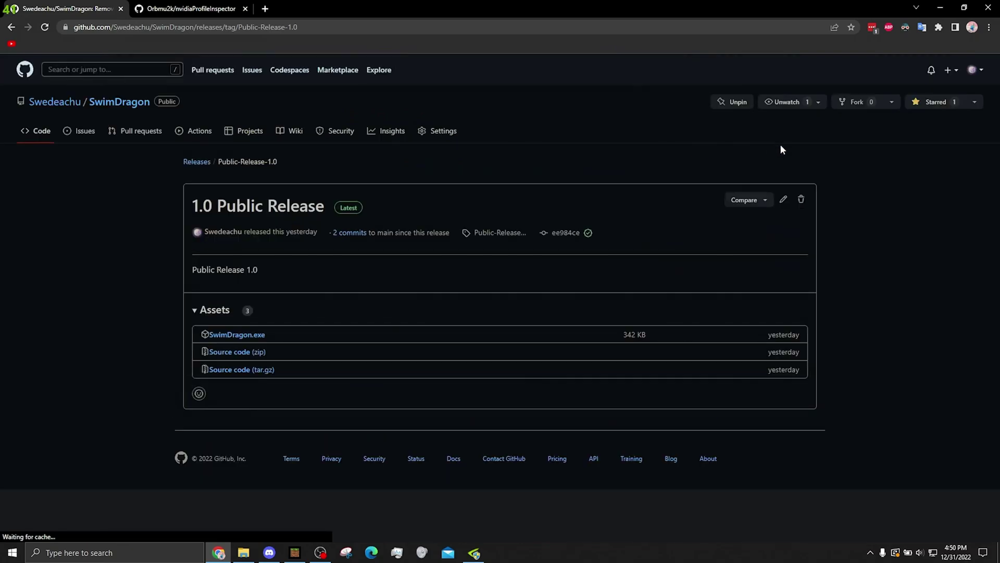
- Download SwimDragon.exe from the release assets and keep the file despite the browser's download warning
{"action": "left_click", "coordinate": [239, 334]}
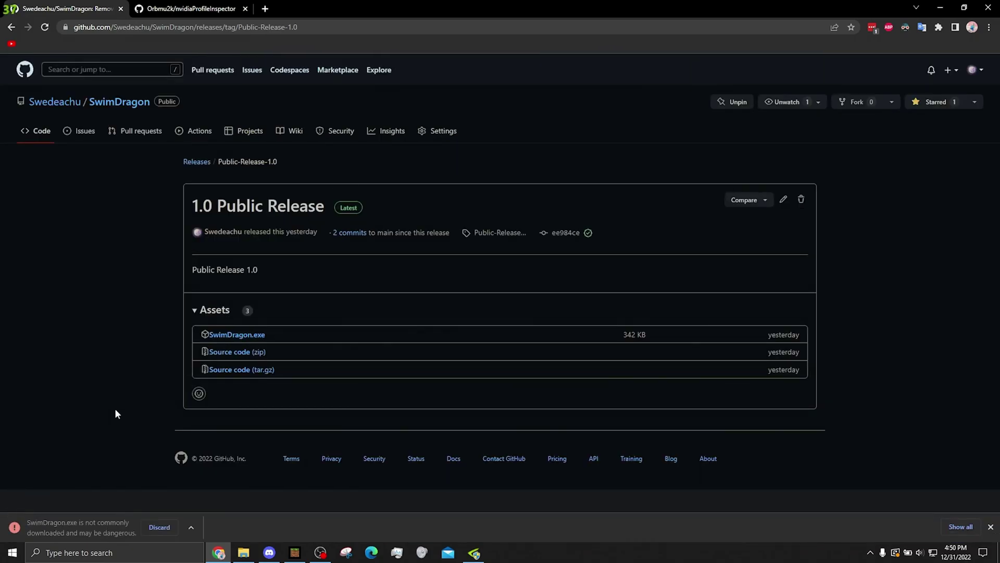
{"action": "left_click", "coordinate": [191, 527]}
{"action": "left_click", "coordinate": [203, 491]}
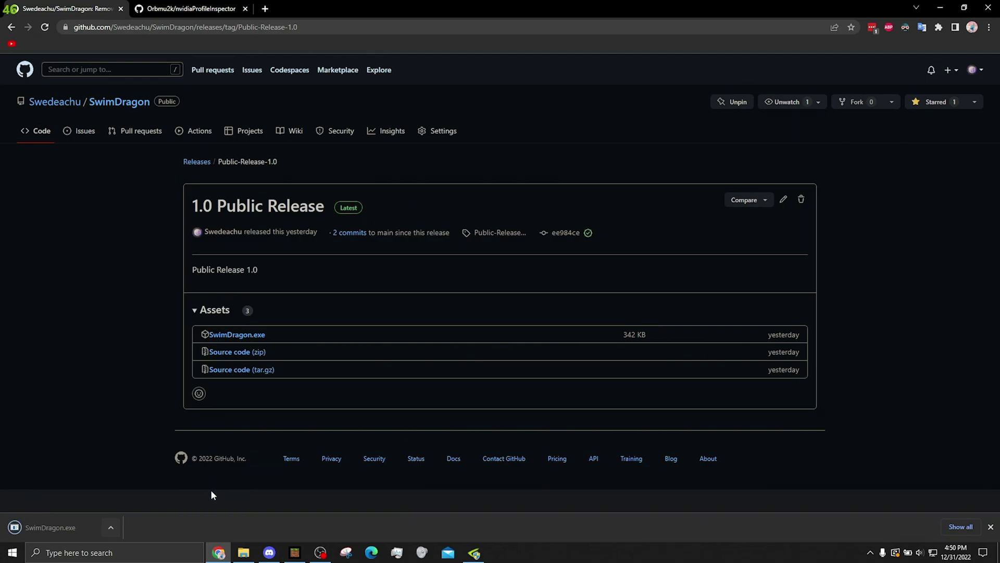
- Run the downloaded SwimDragon.exe past the SmartScreen block, review its console output, and close the console window
{"action": "left_click", "coordinate": [46, 527]}
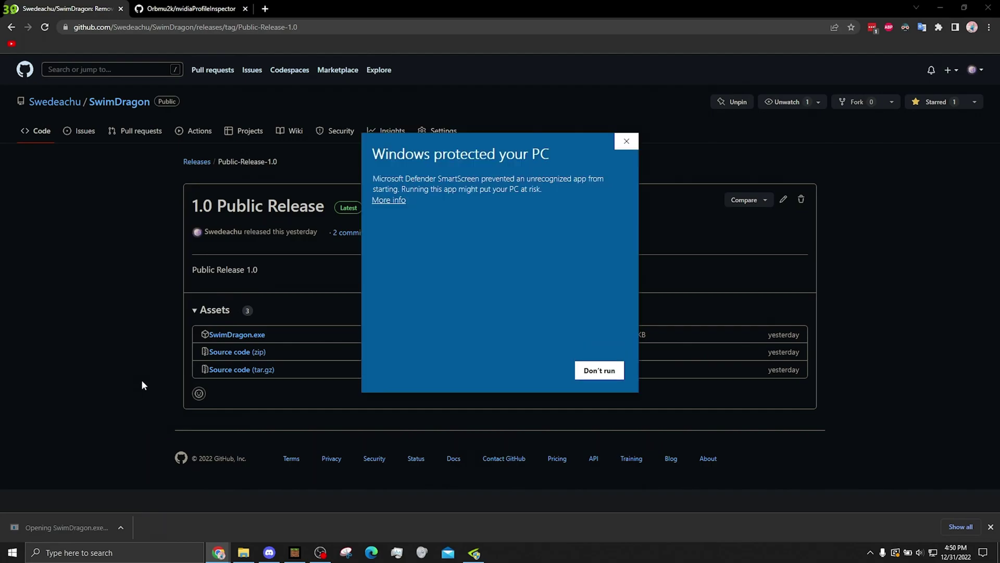
{"action": "left_click", "coordinate": [389, 200]}
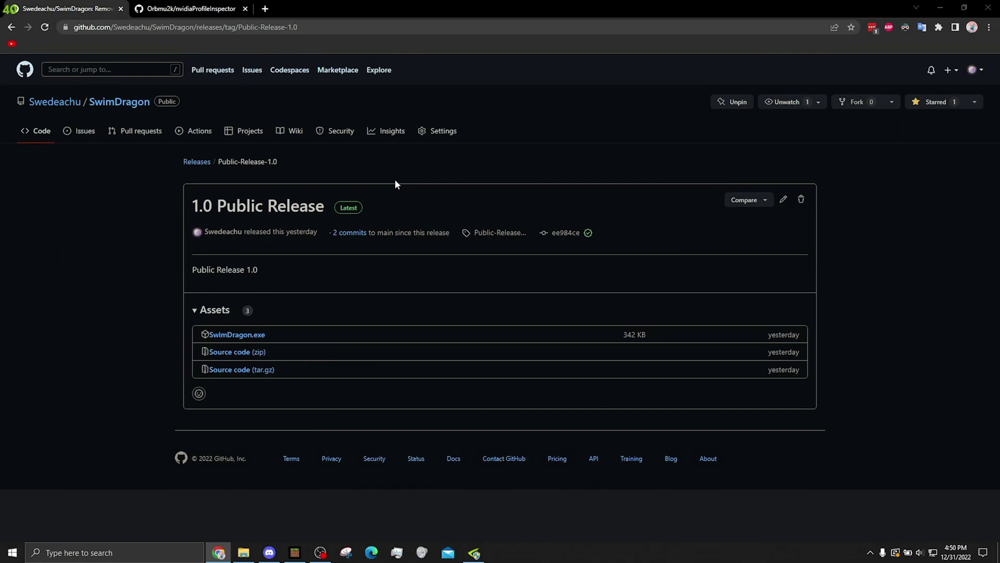
{"action": "left_click_drag", "start_coordinate": [173, 63], "coordinate": [466, 175]}
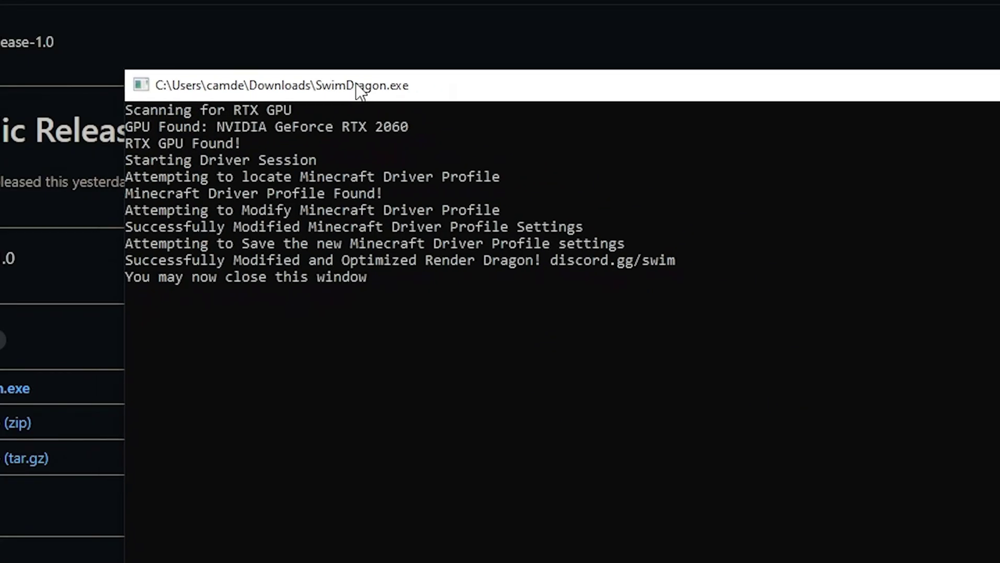
{"action": "left_click_drag", "start_coordinate": [359, 91], "coordinate": [306, 68]}
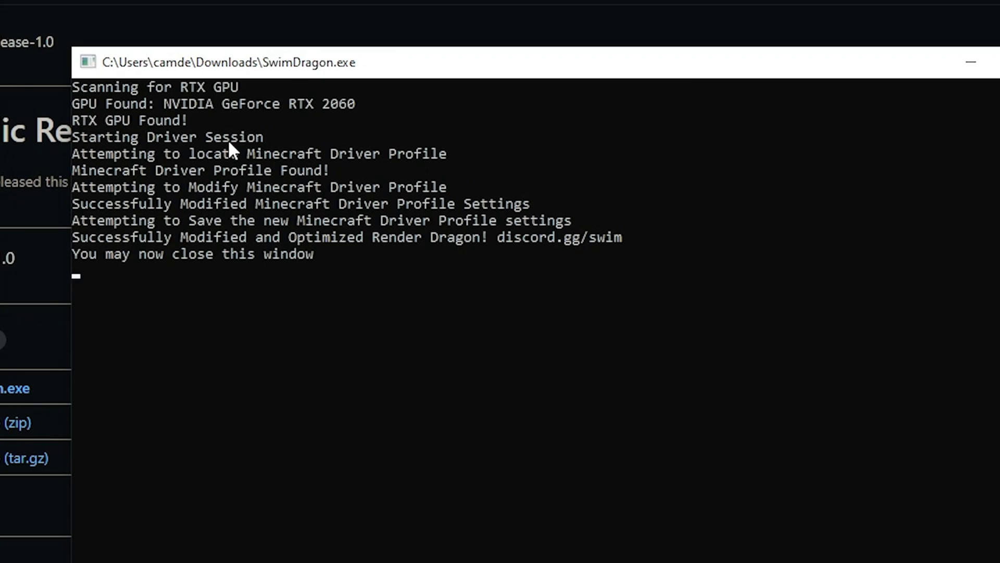
{"action": "left_click_drag", "start_coordinate": [344, 78], "coordinate": [352, 159]}
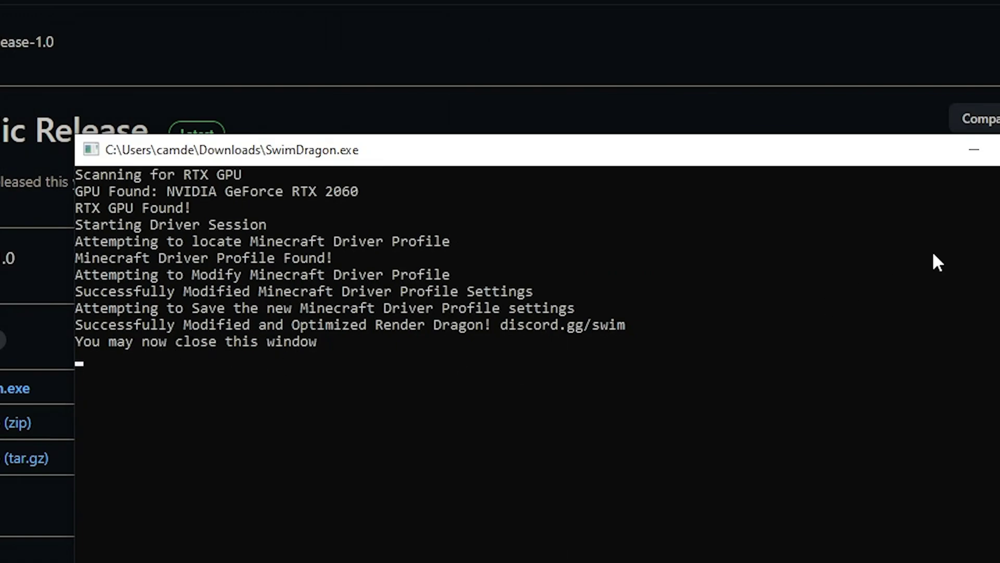
{"action": "key", "text": "alt+F4"}
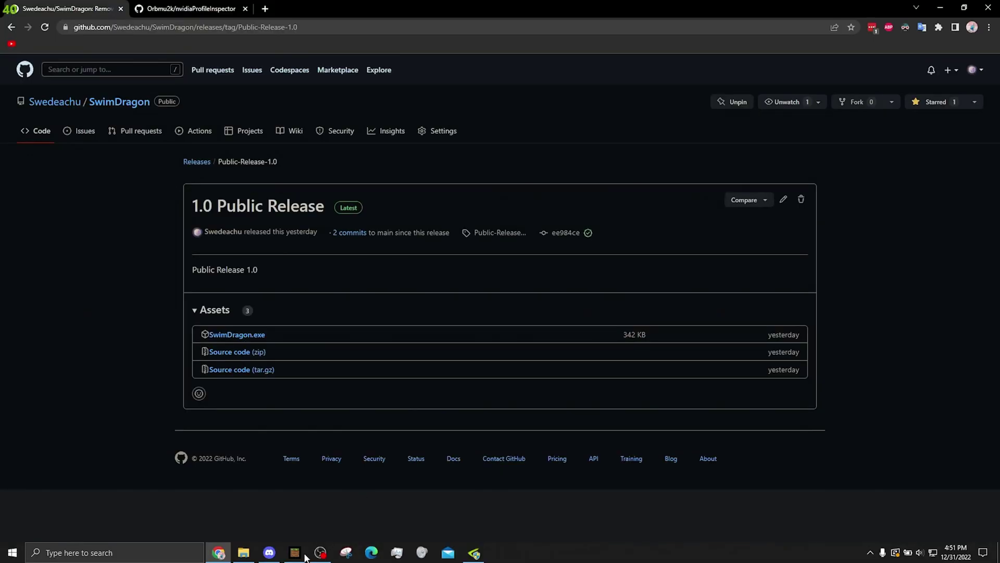
- Switch to Minecraft and walk through the Hive lobby to check the frame rate with SwimDragon applied
{"action": "left_click", "coordinate": [298, 552]}
{"action": "left_click", "coordinate": [355, 180]}
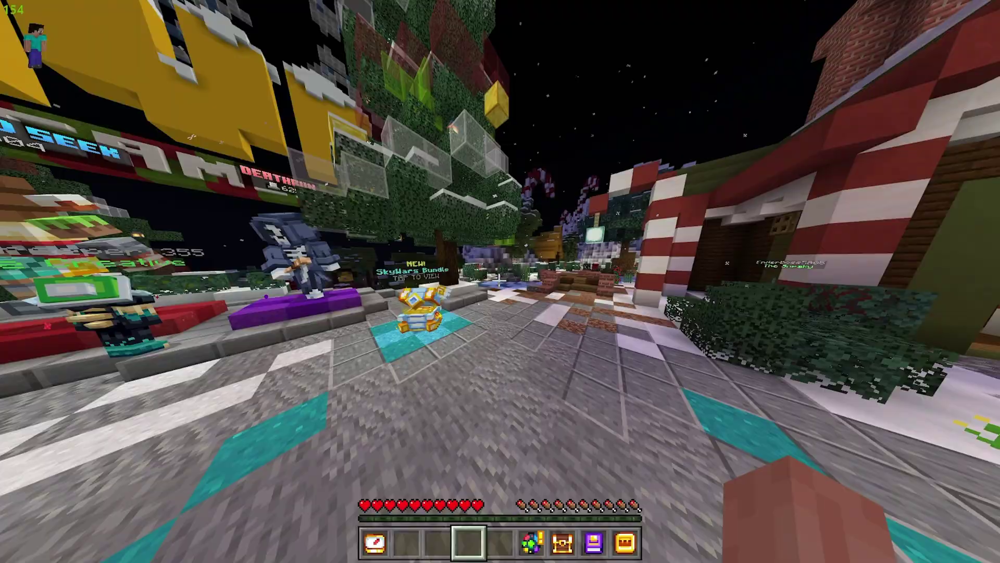
{"action": "key", "text": "w"}
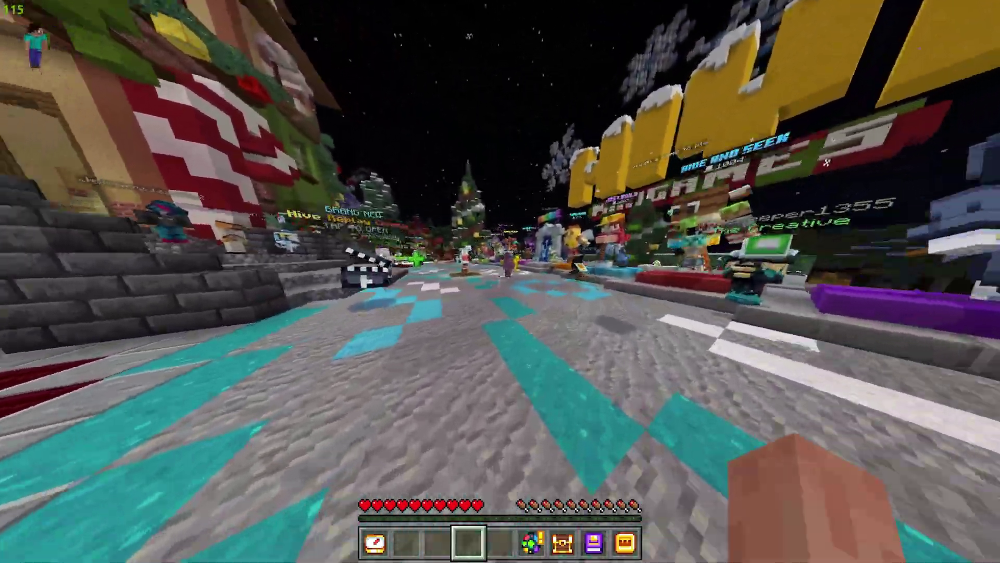
{"action": "key", "text": "w"}
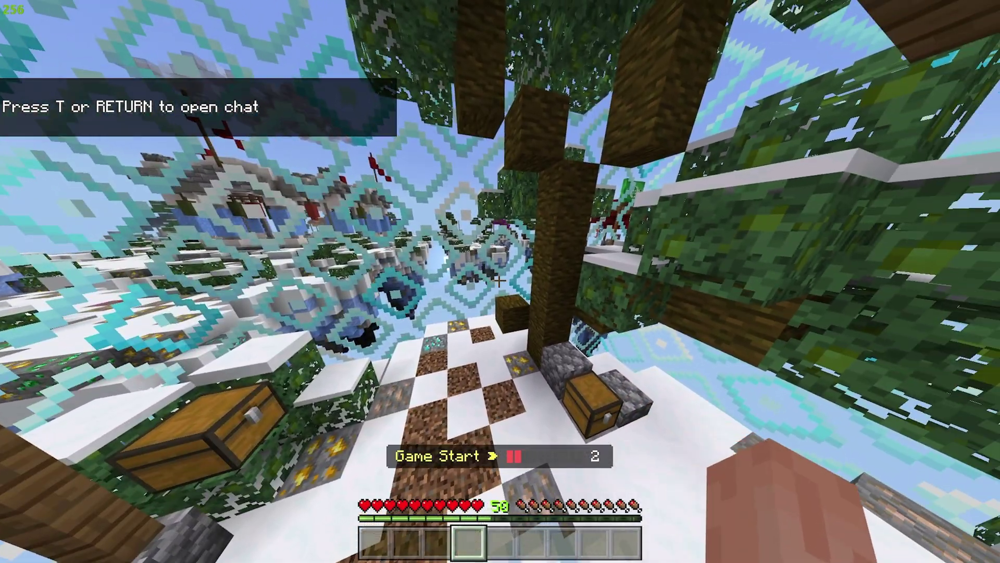
- Mine on the starting island in SkyWars: Lucky Ores while switching between pickaxe, axe and sword to test in-match performance
{"action": "key", "text": "2"}
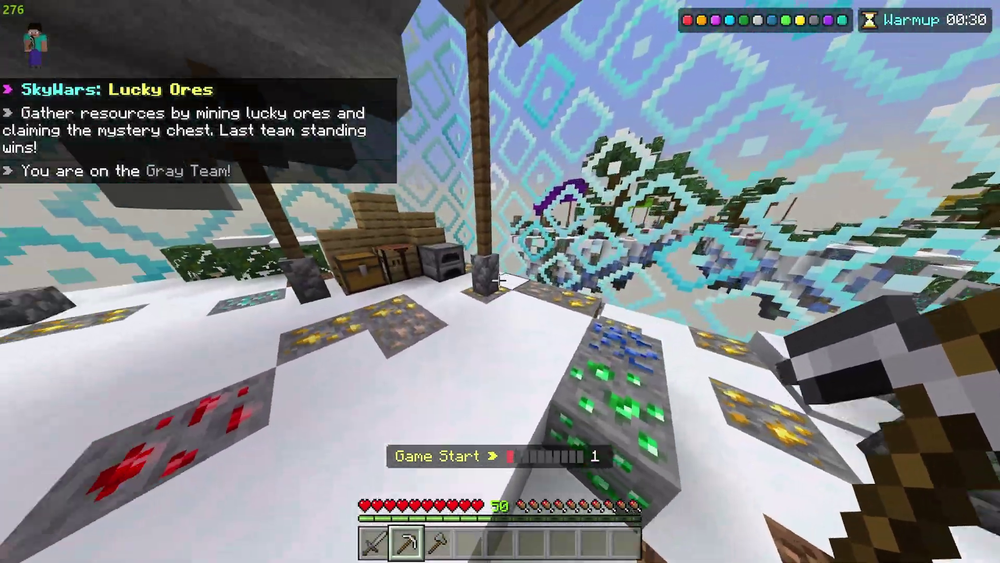
{"action": "key", "text": "w"}
{"action": "left_click", "coordinate": [500, 281]}
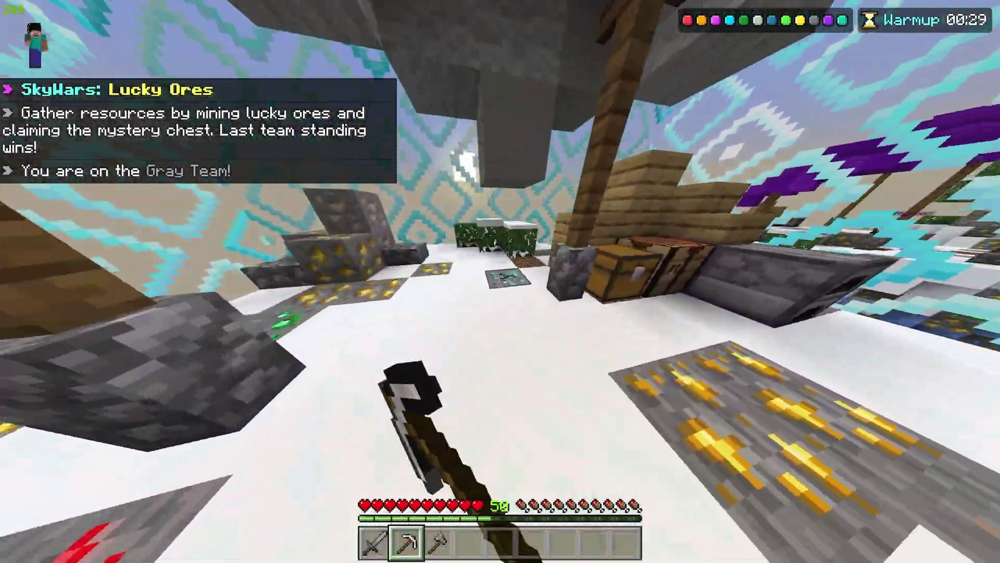
{"action": "key", "text": "3"}
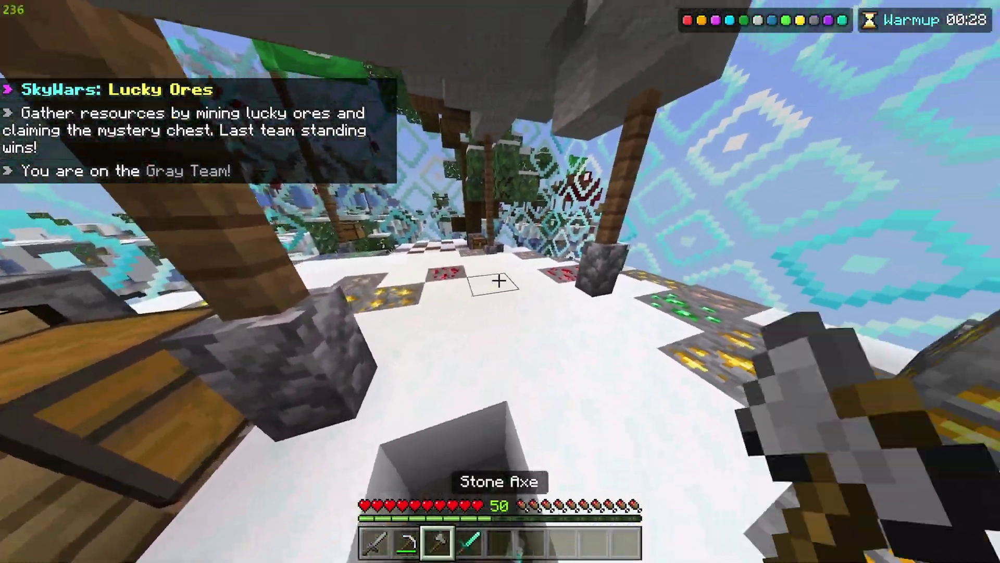
{"action": "key", "text": "4"}
{"action": "key", "text": "2"}
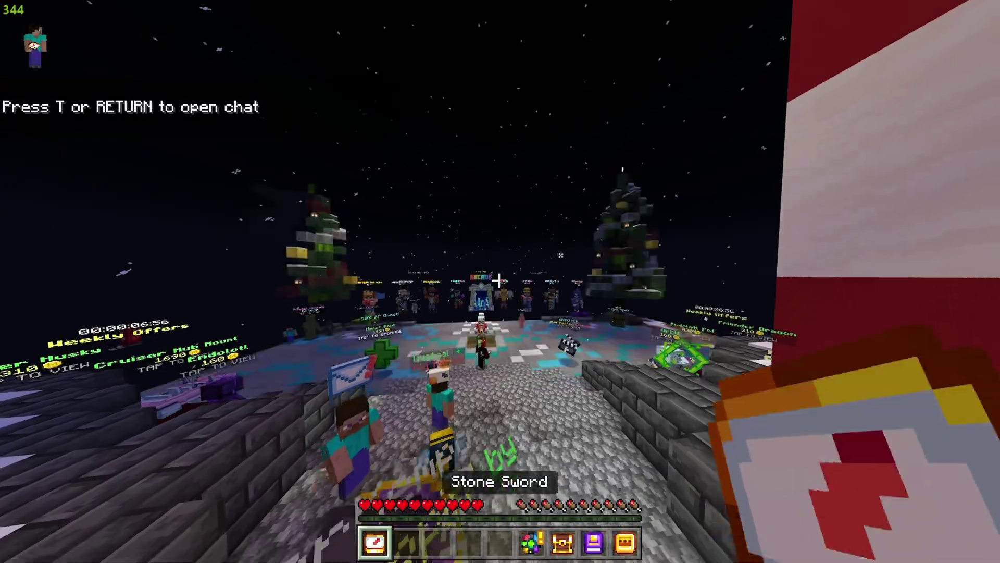
- Walk through the Hive lobby past the minigames to the snowy garden and back, checking the frame rate
{"action": "key", "text": "4"}
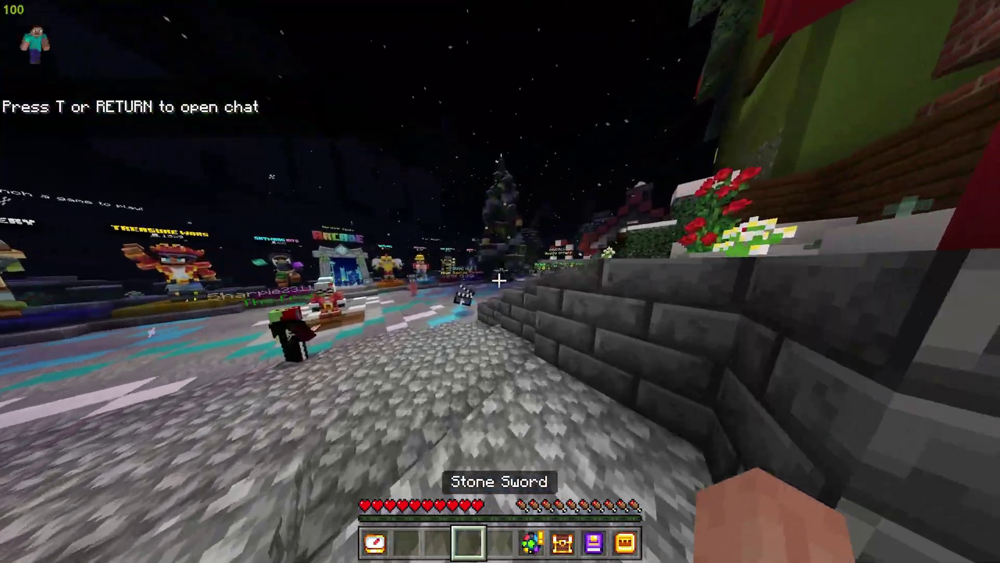
{"action": "key", "text": "w"}
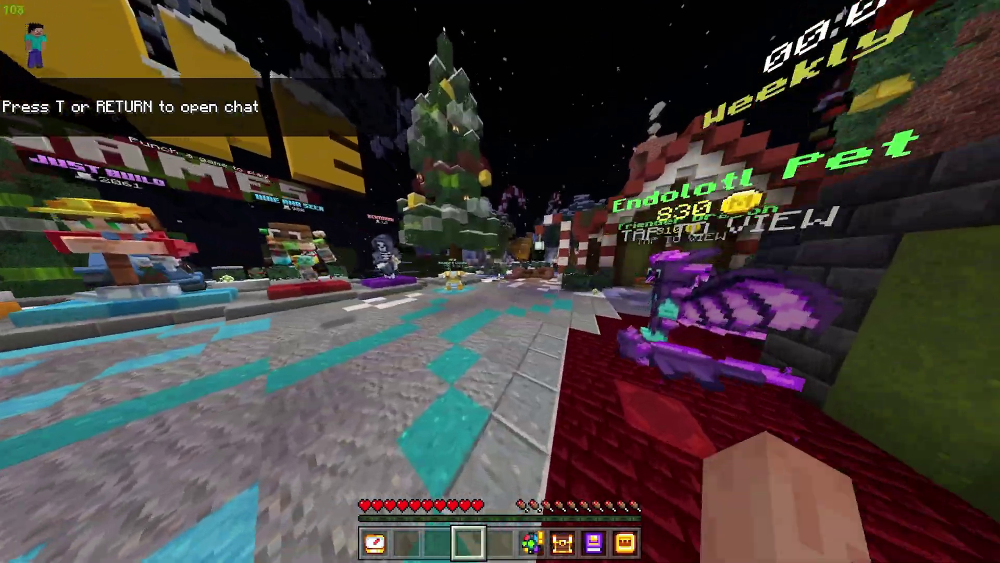
{"action": "key", "text": "w"}
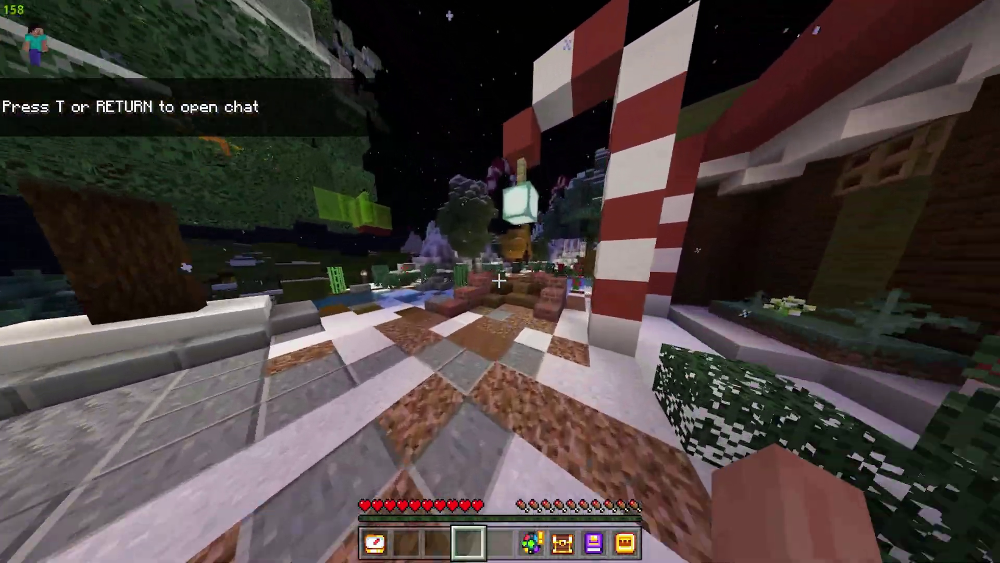
{"action": "key", "text": "w"}
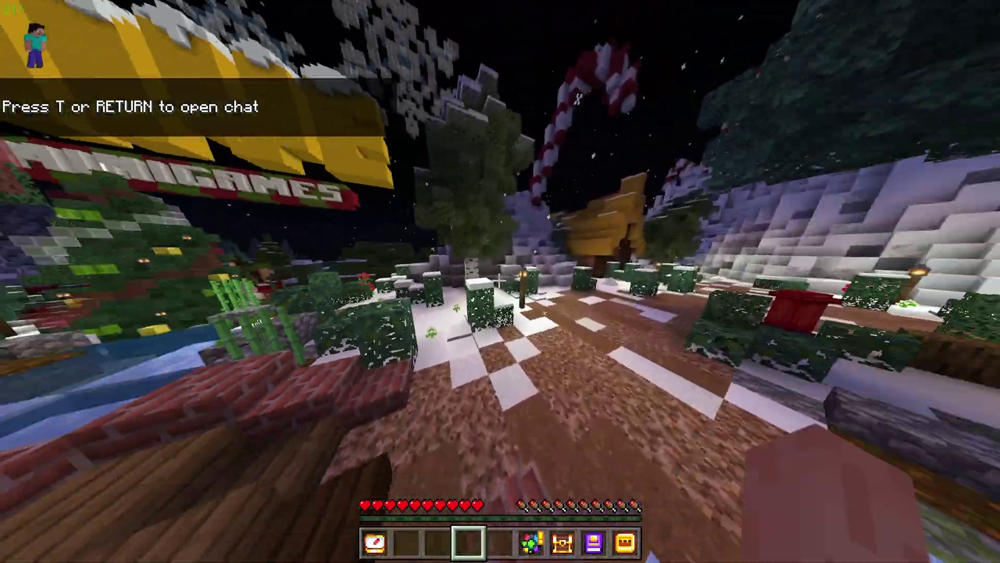
{"action": "key", "text": "w"}
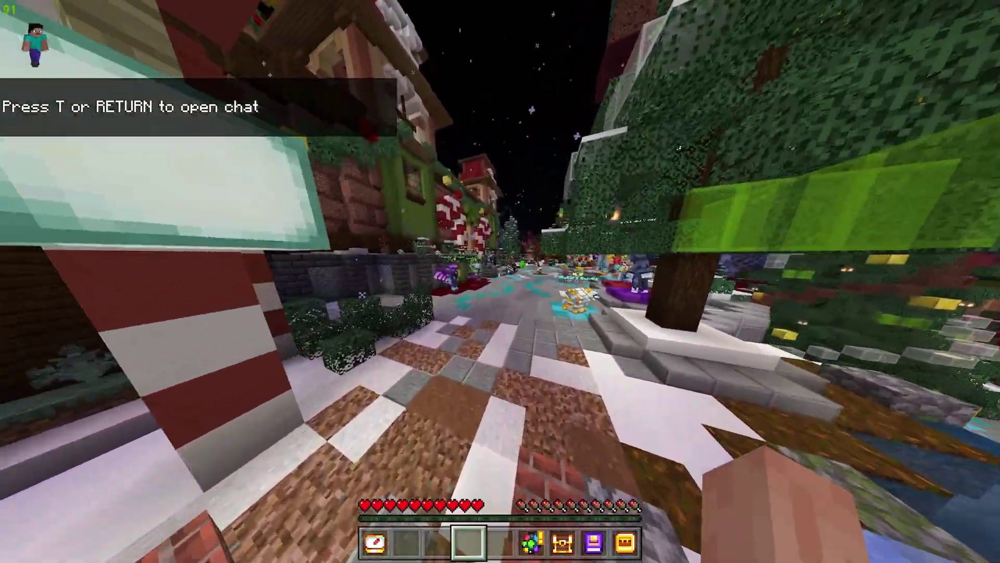
- Take Minecraft out of full screen and walk through the lobby in the windowed game
{"action": "key", "text": "F11"}
{"action": "key", "text": "Escape"}
{"action": "key", "text": "Escape"}
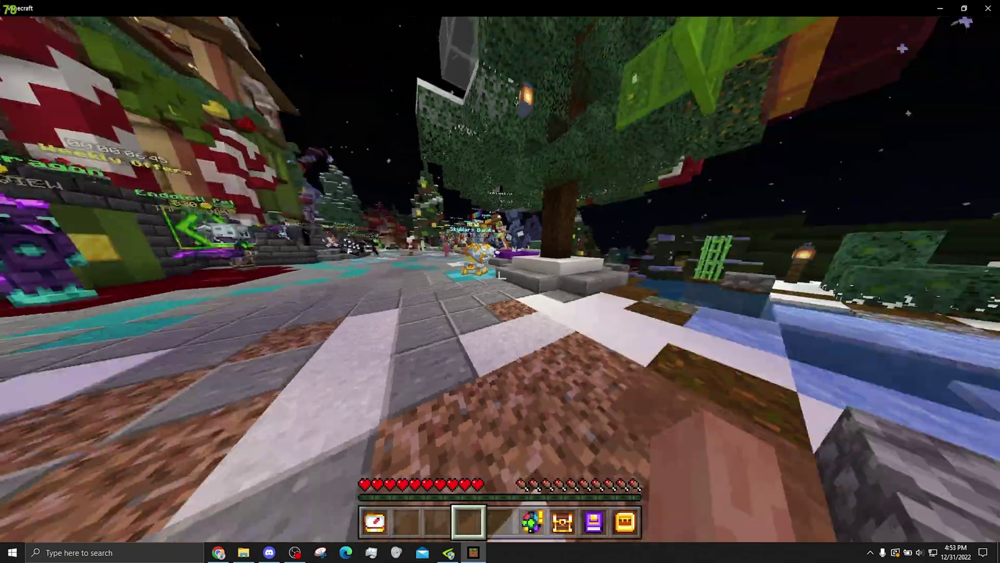
{"action": "key", "text": "w"}
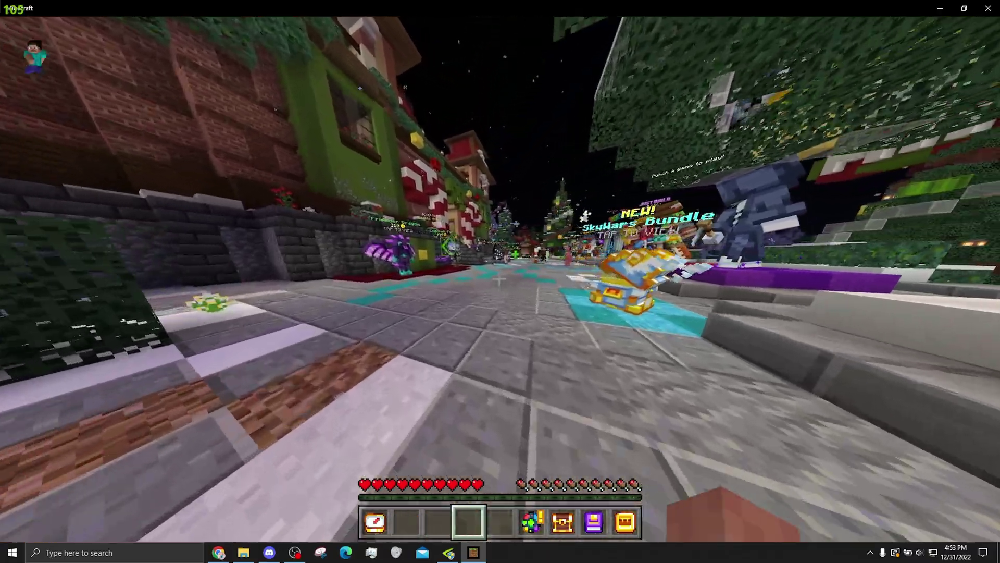
{"action": "key", "text": "w"}
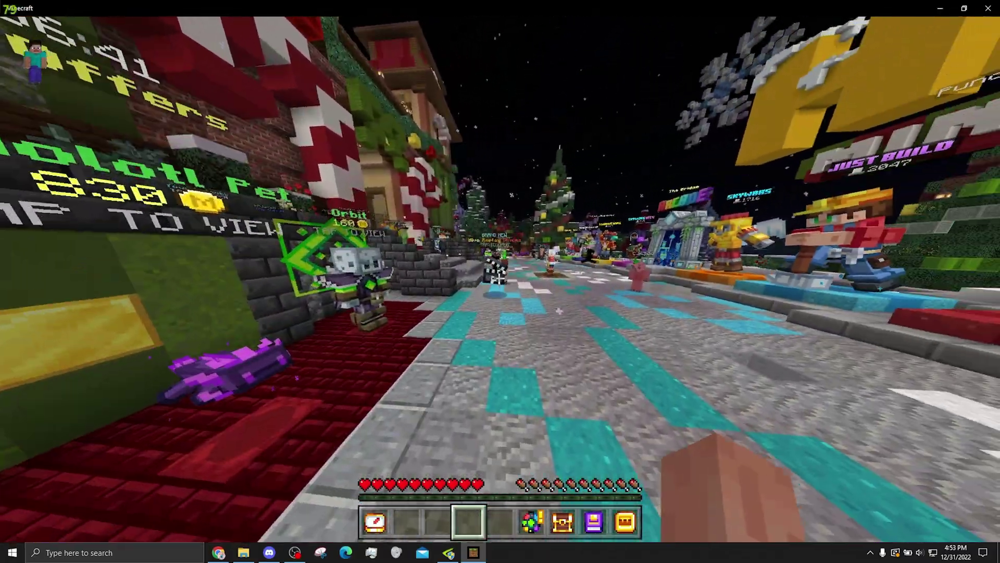
- Pause Minecraft, open NVIDIA Control Panel through a Windows search for "contro", and review the global 3D settings
{"action": "key", "text": "Escape"}
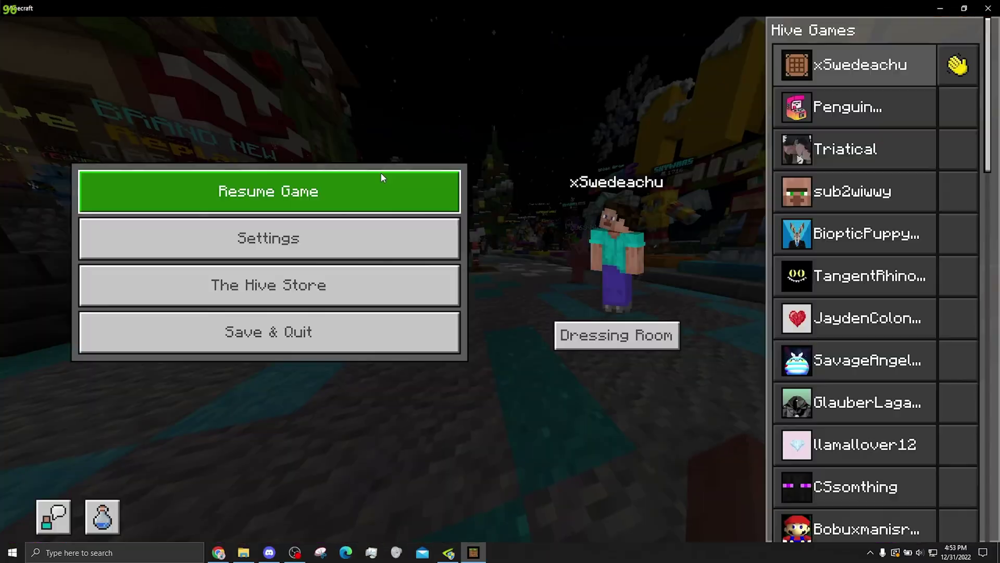
{"action": "left_click", "coordinate": [63, 553]}
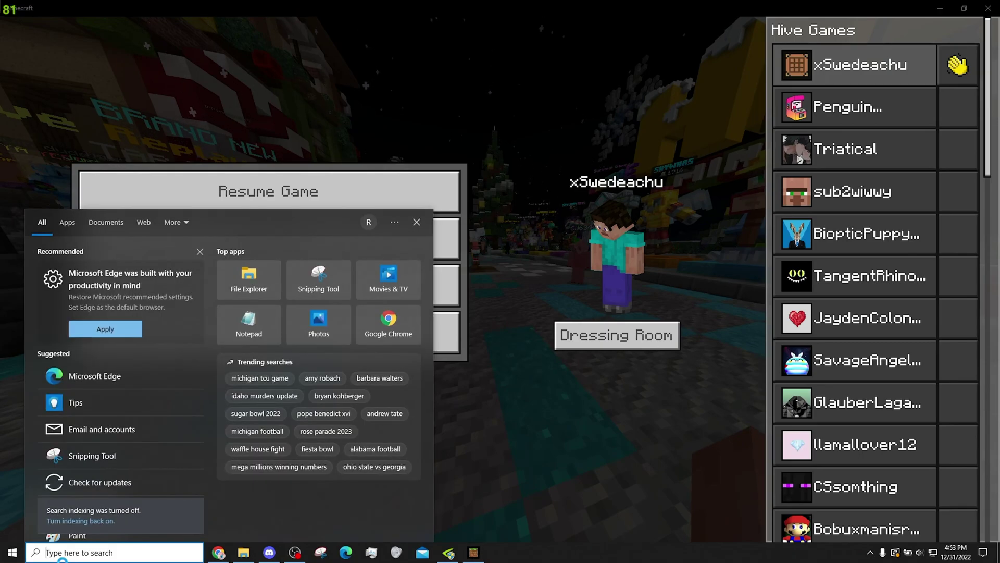
{"action": "type", "text": "contro"}
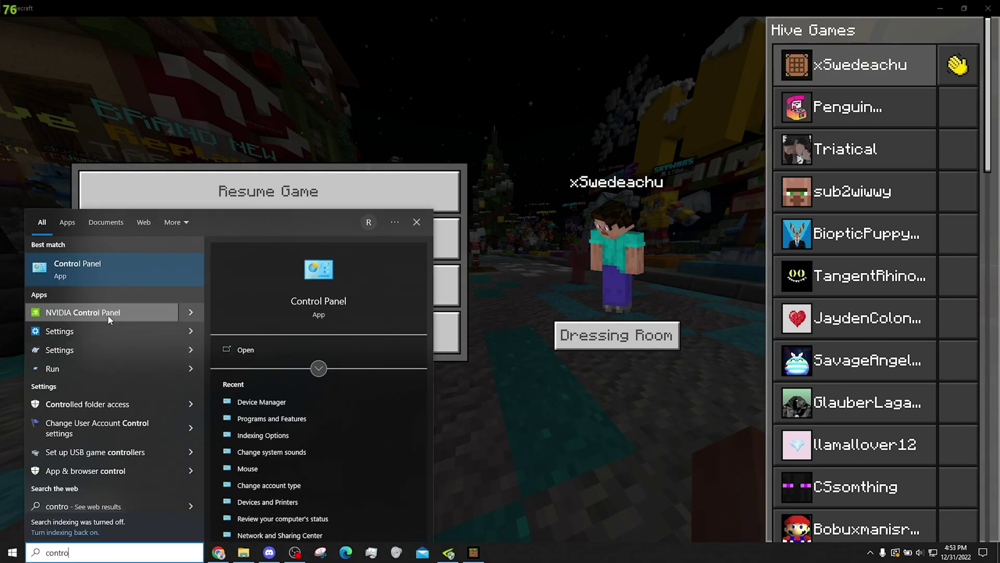
{"action": "left_click", "coordinate": [104, 312]}
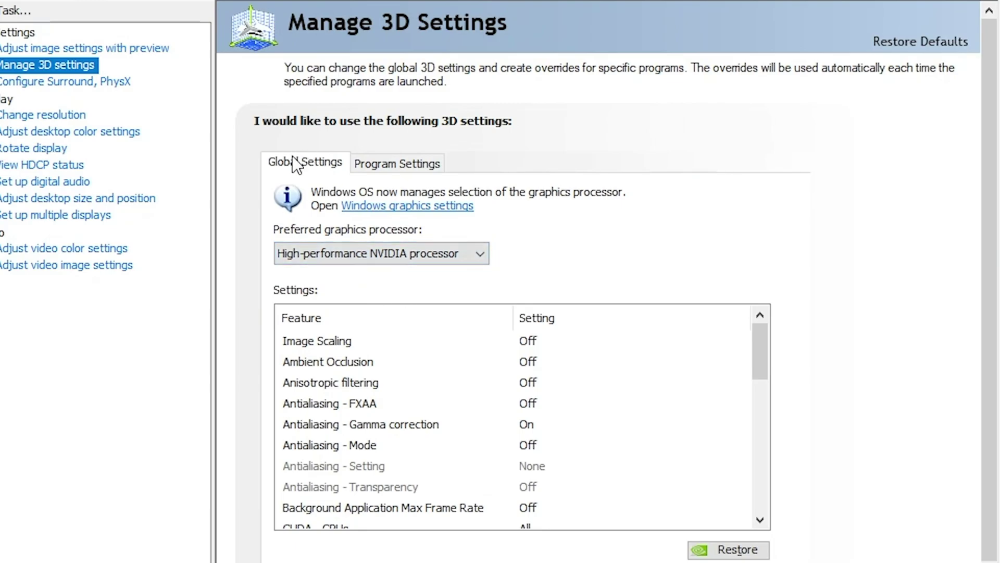
{"action": "scroll", "coordinate": [459, 342], "scroll_direction": "down", "scroll_amount": 3}
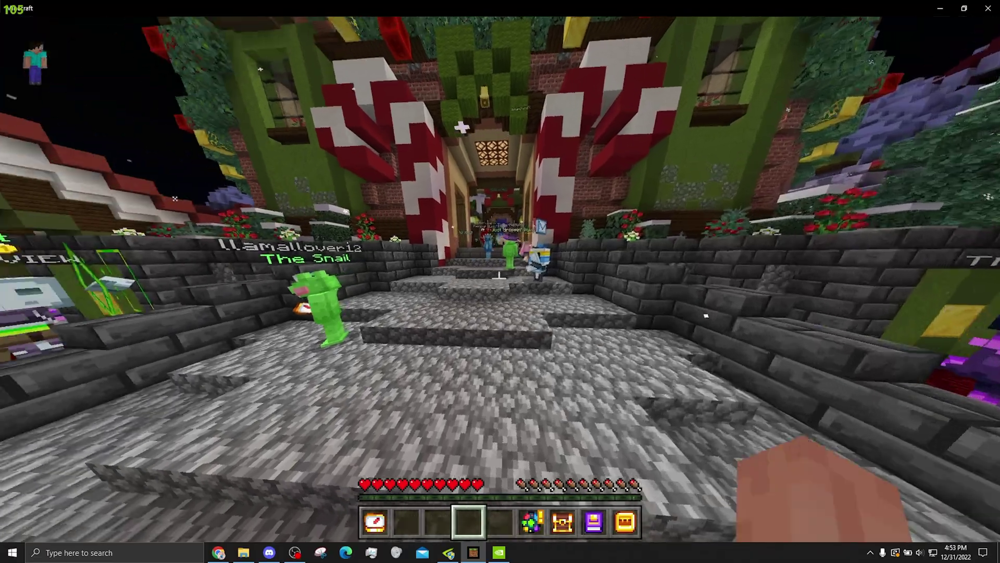
- Walk through the Hive lobby in Minecraft to check the frame rate again, and pause the game
{"action": "key", "text": "w"}
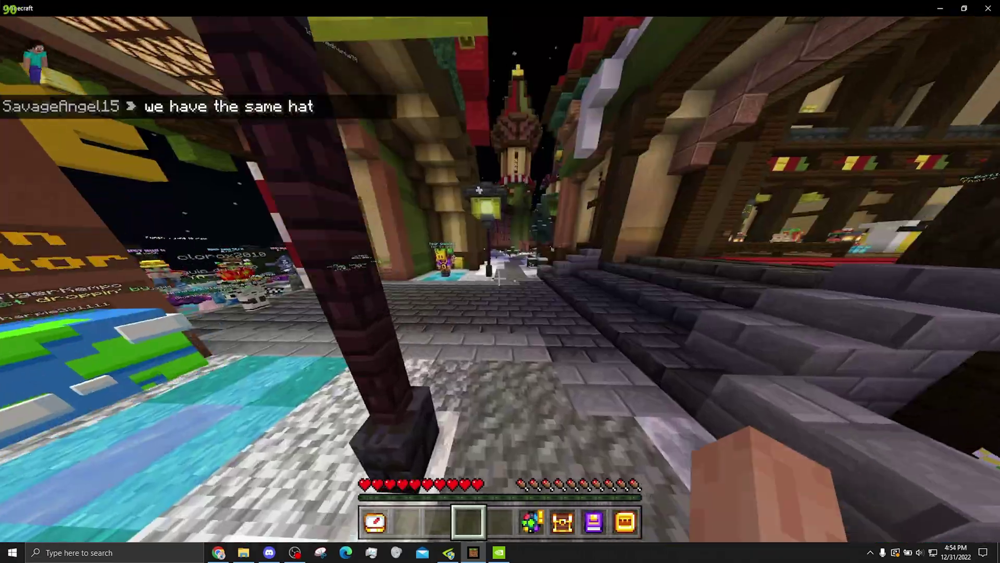
{"action": "key", "text": "Escape"}
- Switch to Chrome, open SwimDragon.cpp in the SwimDragon repository, and read through the source code
{"action": "left_click", "coordinate": [225, 559]}
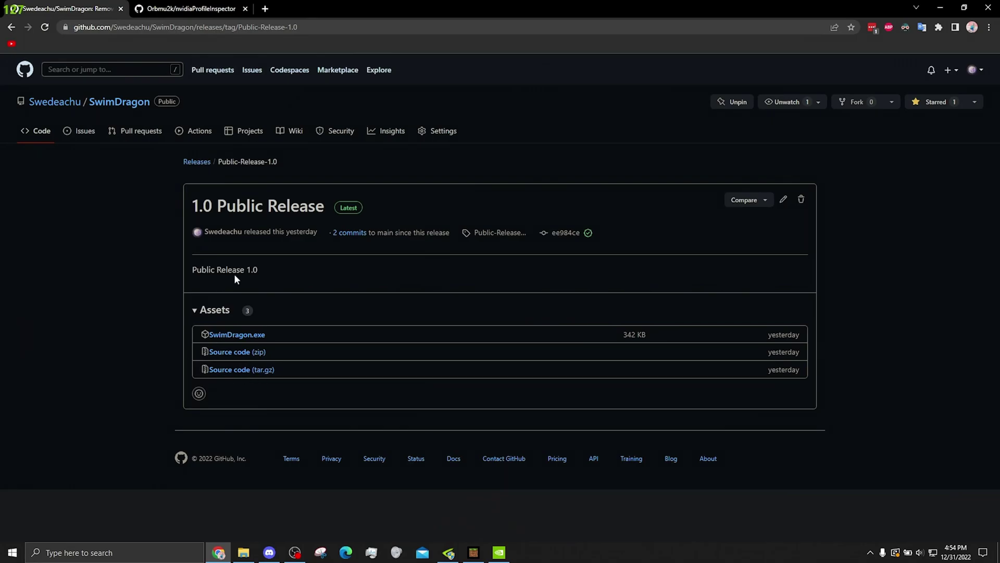
{"action": "left_click", "coordinate": [120, 102]}
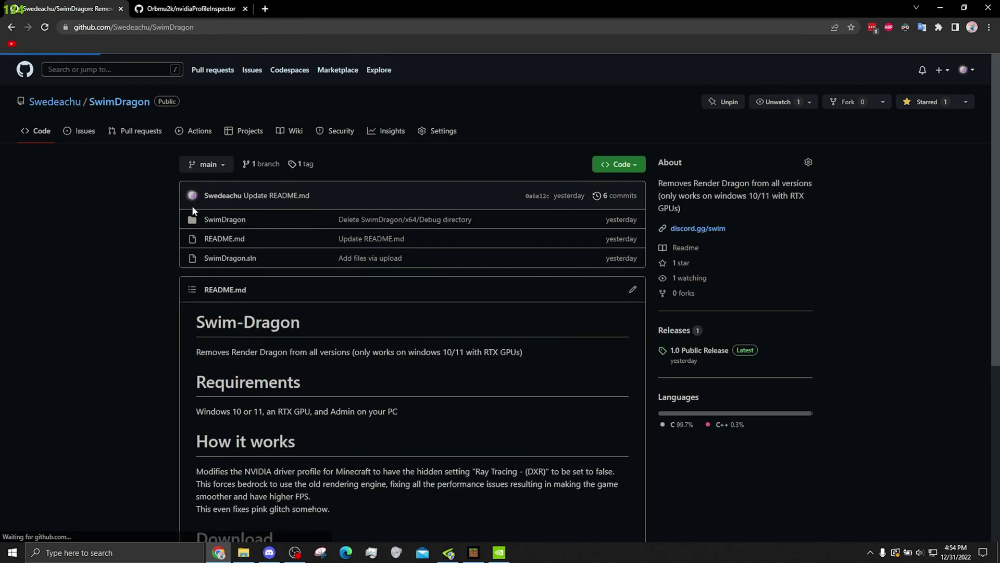
{"action": "left_click", "coordinate": [230, 221]}
{"action": "left_click", "coordinate": [232, 258]}
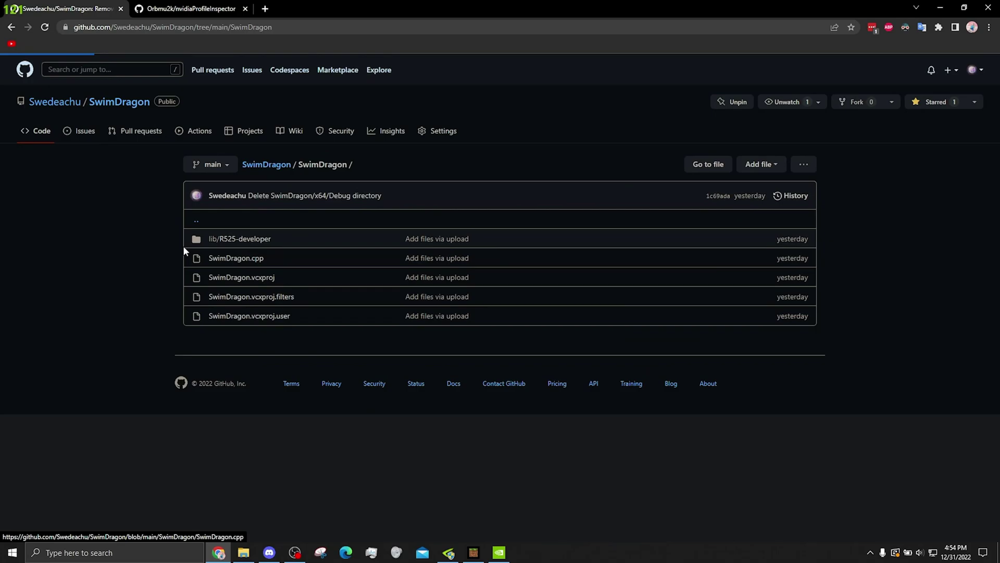
{"action": "scroll", "coordinate": [148, 245], "scroll_direction": "down", "scroll_amount": 15}
{"action": "scroll", "coordinate": [144, 229], "scroll_direction": "down", "scroll_amount": 6}
{"action": "scroll", "coordinate": [148, 250], "scroll_direction": "up", "scroll_amount": 10}
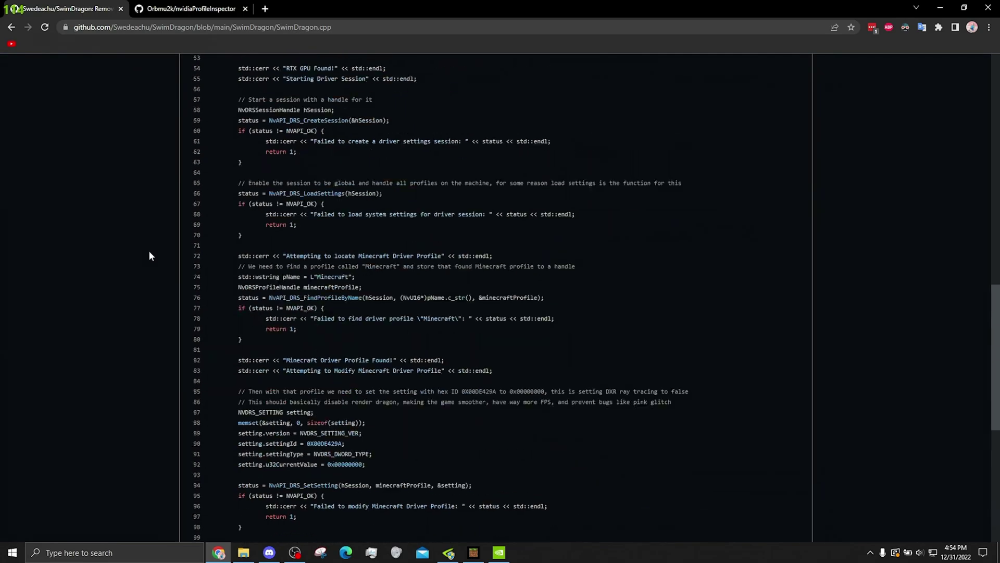
- Look over the Orbmu2k/nvidiaProfileInspector repository and open its 2.4.0.3 release page with the download assets
{"action": "left_click", "coordinate": [191, 8]}
{"action": "middle_click", "coordinate": [103, 214]}
{"action": "middle_click", "coordinate": [98, 242]}
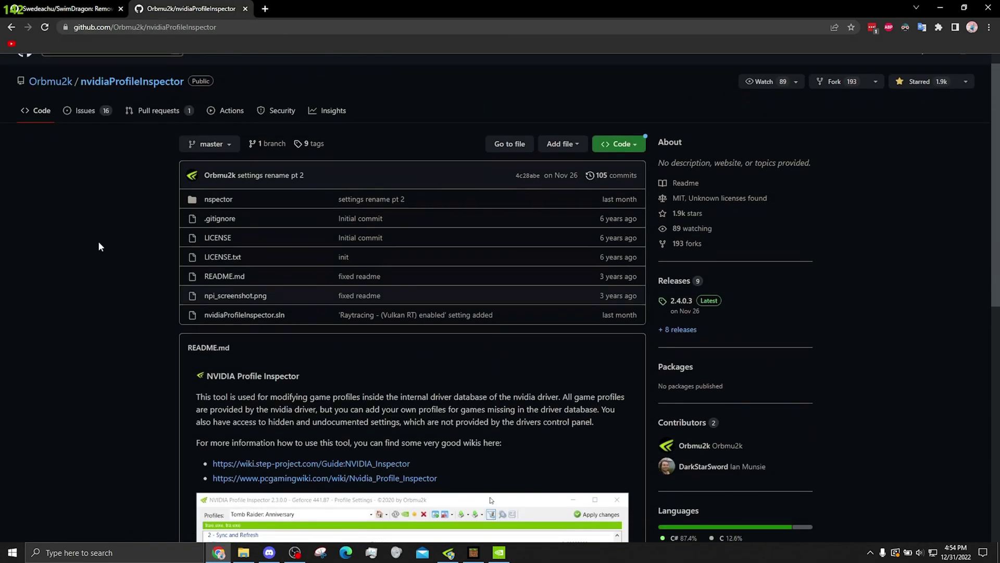
{"action": "scroll", "coordinate": [99, 240], "scroll_direction": "up", "scroll_amount": 1}
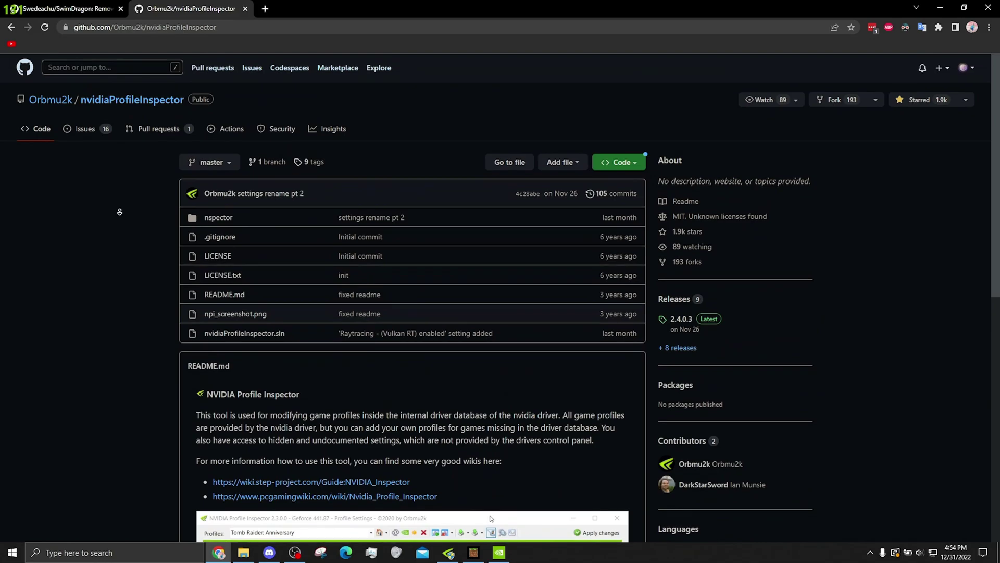
{"action": "middle_click", "coordinate": [88, 191]}
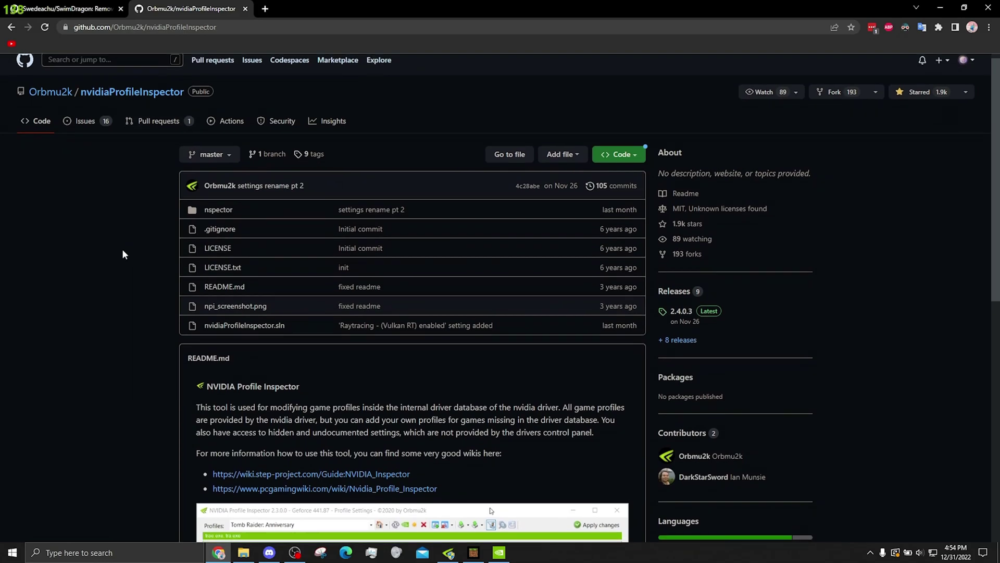
{"action": "scroll", "coordinate": [123, 252], "scroll_direction": "down", "scroll_amount": 1}
{"action": "left_click", "coordinate": [686, 266]}
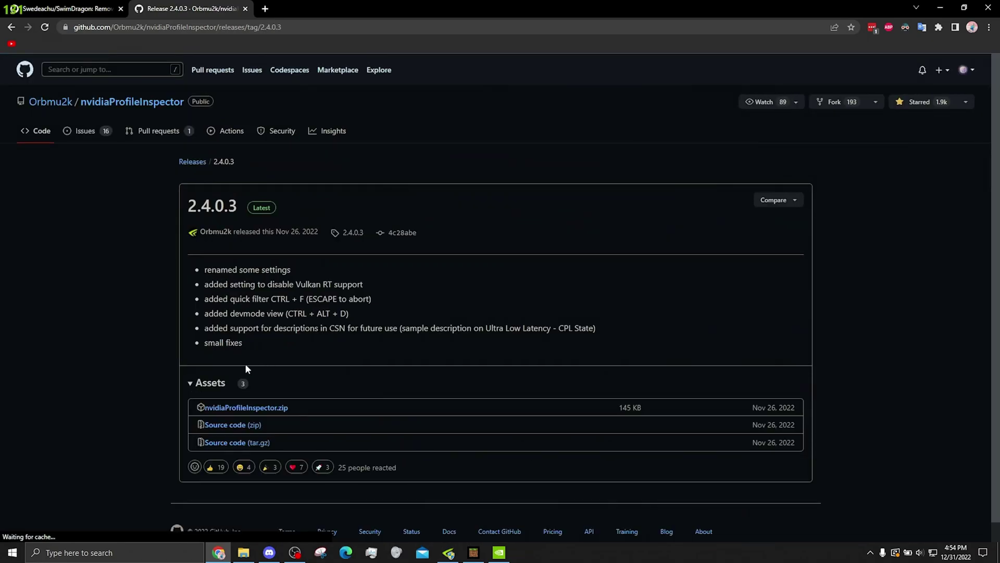
{"action": "scroll", "coordinate": [131, 379], "scroll_direction": "down", "scroll_amount": 1}
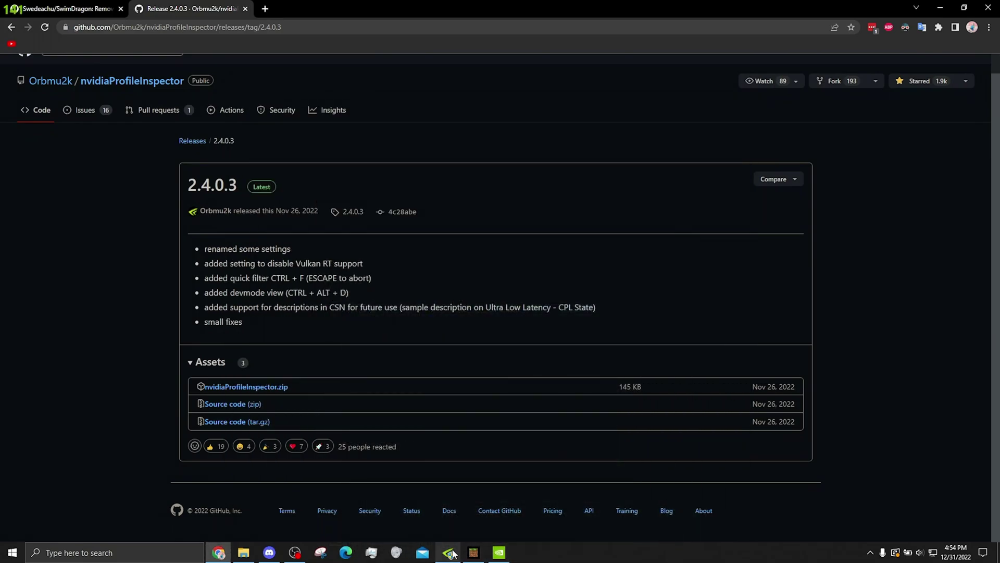
- Switch to NVIDIA Profile Inspector, browse the profile list, and select the Minecraft profile
{"action": "left_click", "coordinate": [449, 553]}
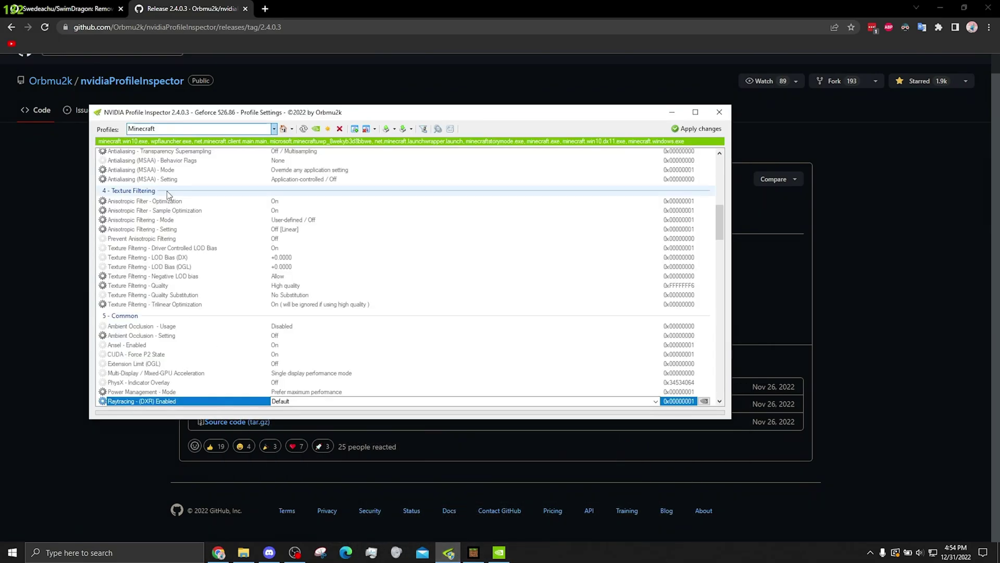
{"action": "left_click", "coordinate": [287, 134]}
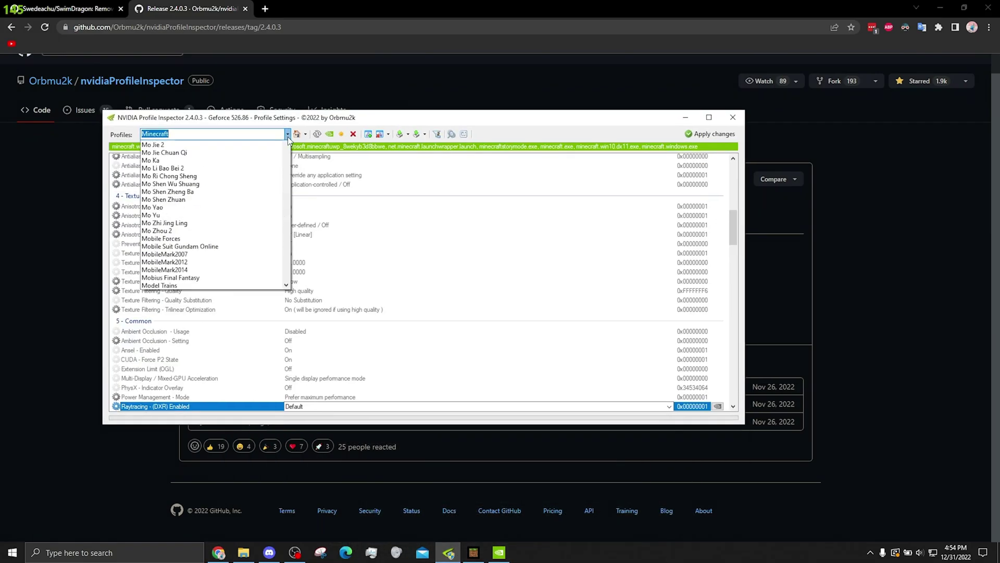
{"action": "left_click_drag", "start_coordinate": [288, 356], "coordinate": [287, 130]}
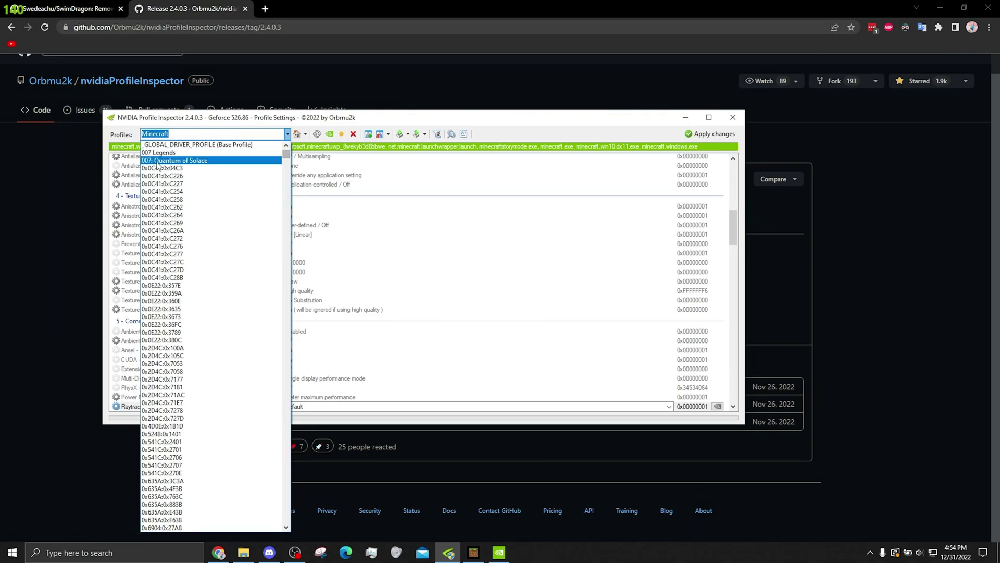
{"action": "left_click", "coordinate": [474, 119]}
{"action": "scroll", "coordinate": [307, 315], "scroll_direction": "up", "scroll_amount": 4}
{"action": "scroll", "coordinate": [310, 298], "scroll_direction": "up", "scroll_amount": 5}
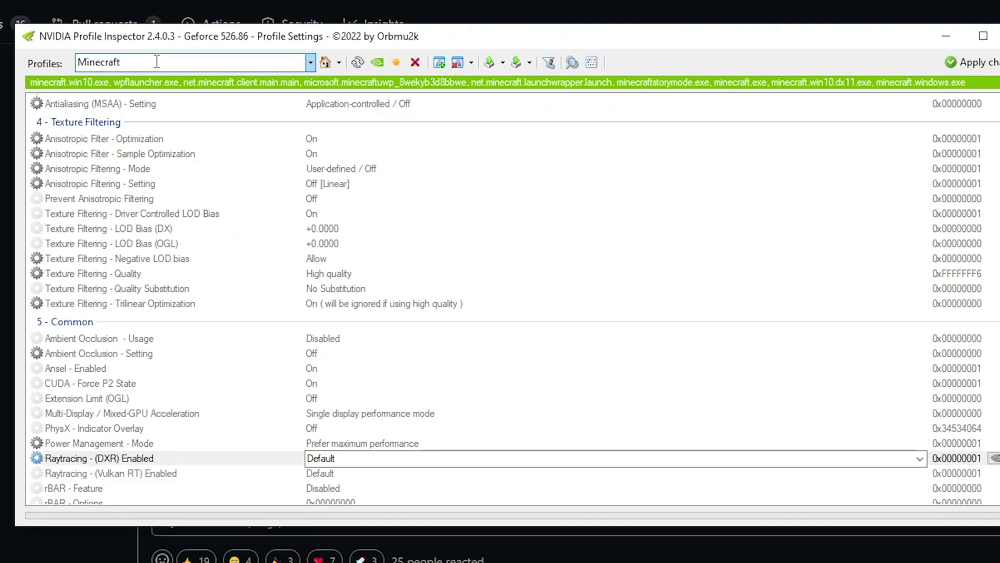
{"action": "key", "text": "ctrl+a"}
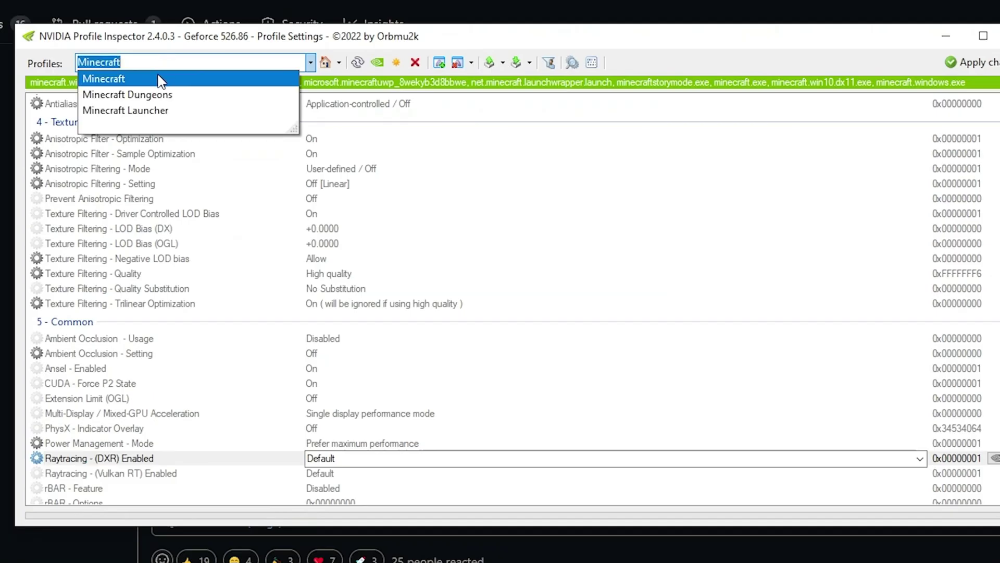
{"action": "left_click", "coordinate": [160, 79]}
- Set Raytracing - (DXR) Enabled to RT Disabled in the Minecraft profile and apply the changes
{"action": "scroll", "coordinate": [70, 352], "scroll_direction": "down", "scroll_amount": 1}
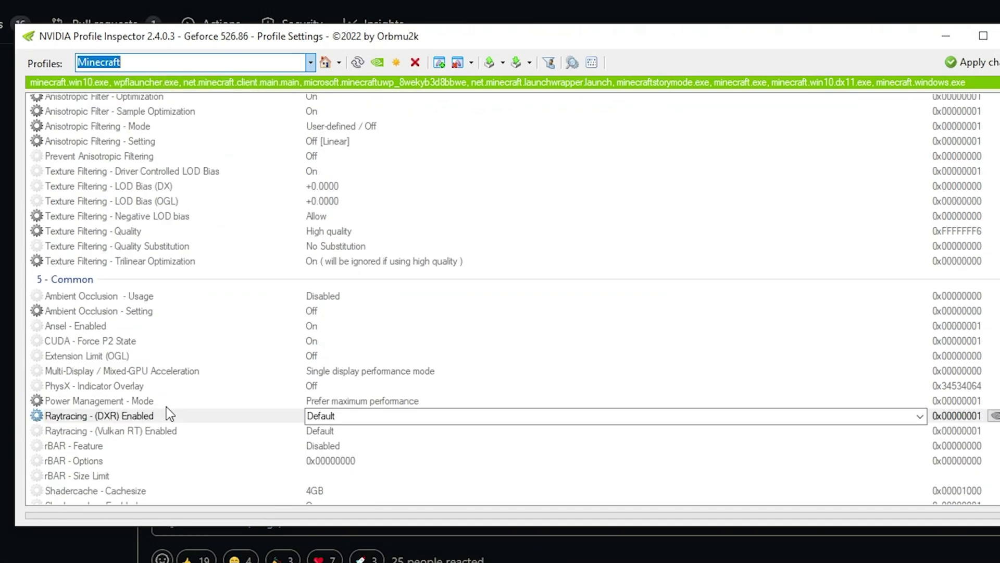
{"action": "left_click", "coordinate": [309, 417]}
{"action": "left_click", "coordinate": [332, 430]}
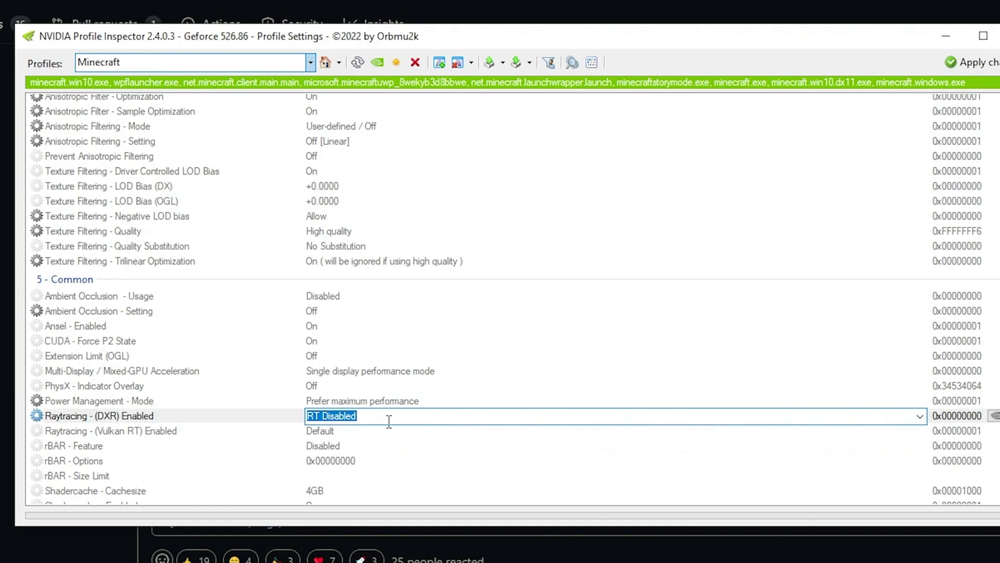
{"action": "left_click", "coordinate": [972, 59]}
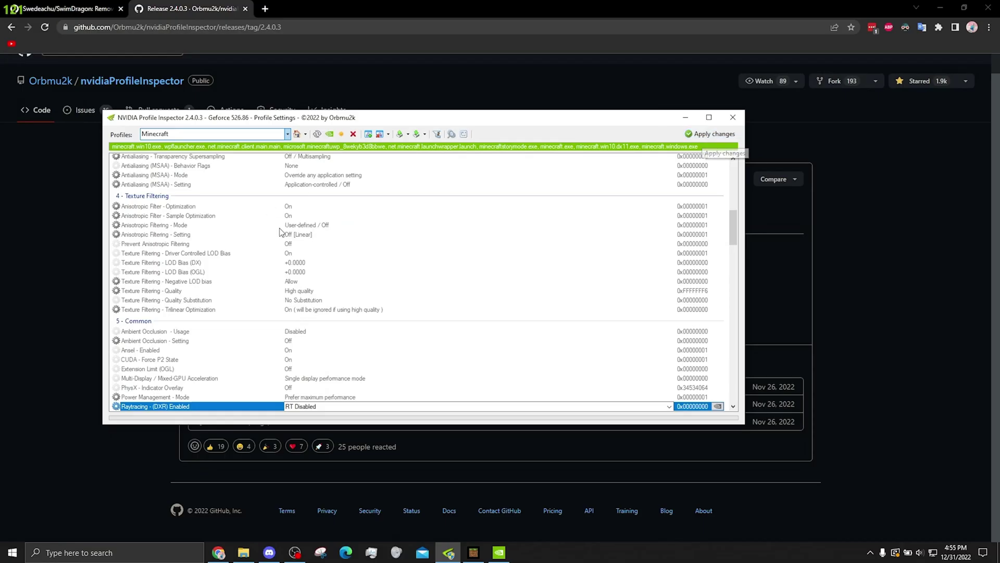
- Return to the SwimDragon.cpp source in Chrome, then bring up NVIDIA Control Panel
{"action": "left_click", "coordinate": [70, 225]}
{"action": "left_click", "coordinate": [71, 8]}
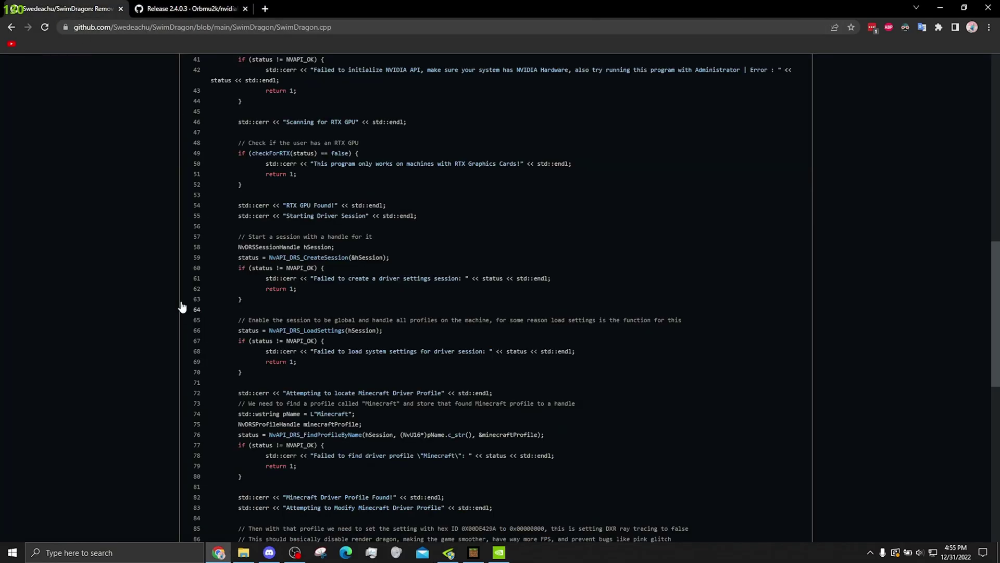
{"action": "left_click", "coordinate": [501, 555]}
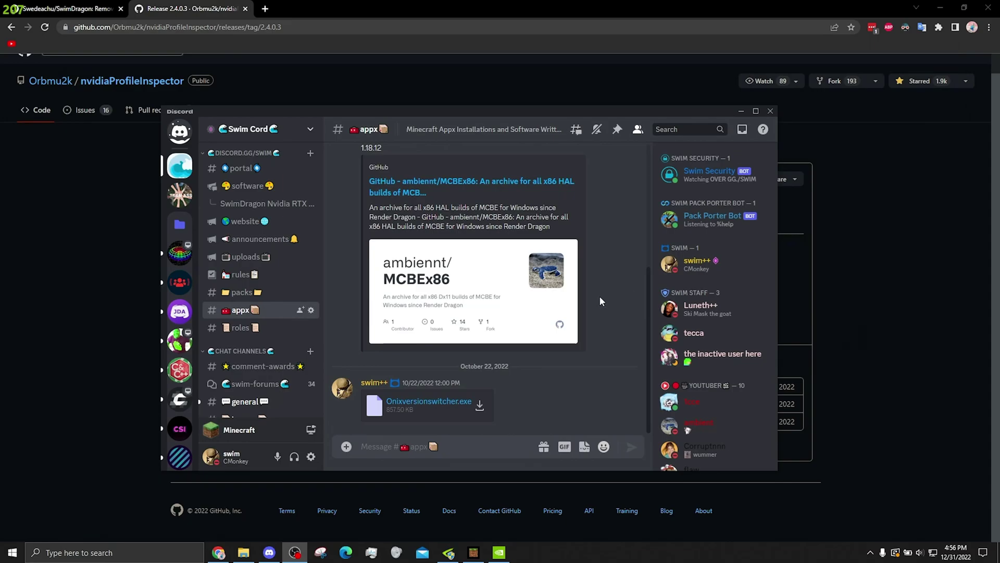
- Open the ambiennt/MCBEx86 repository from the link in Discord's appx channel and look over its README
{"action": "scroll", "coordinate": [623, 301], "scroll_direction": "up", "scroll_amount": 1}
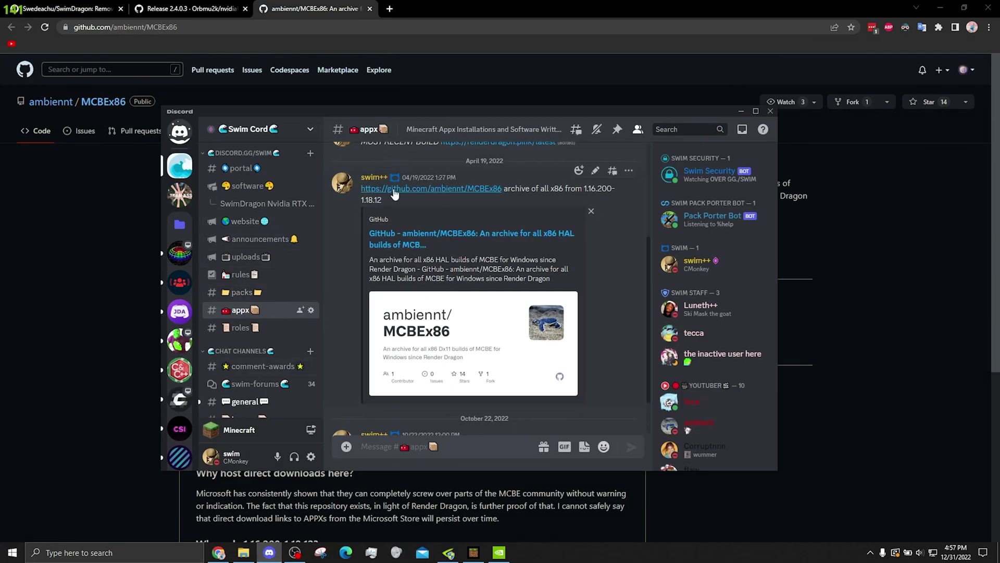
{"action": "left_click", "coordinate": [49, 189]}
{"action": "scroll", "coordinate": [115, 198], "scroll_direction": "down", "scroll_amount": 2}
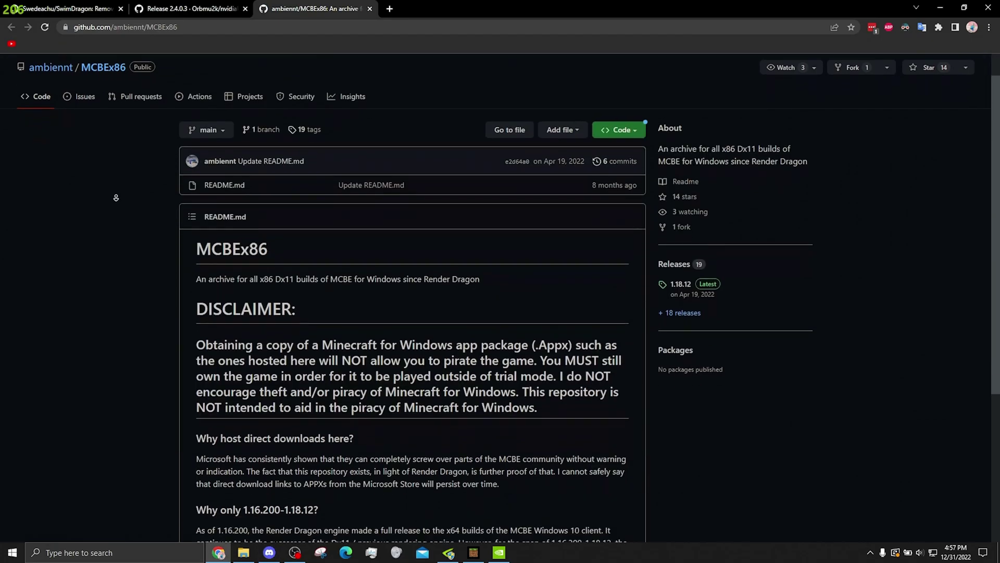
{"action": "scroll", "coordinate": [115, 198], "scroll_direction": "down", "scroll_amount": 1}
- Check the MCBEx86 1.18.12 release, then open the full release list and look through the archived Minecraft builds
{"action": "left_click", "coordinate": [680, 245]}
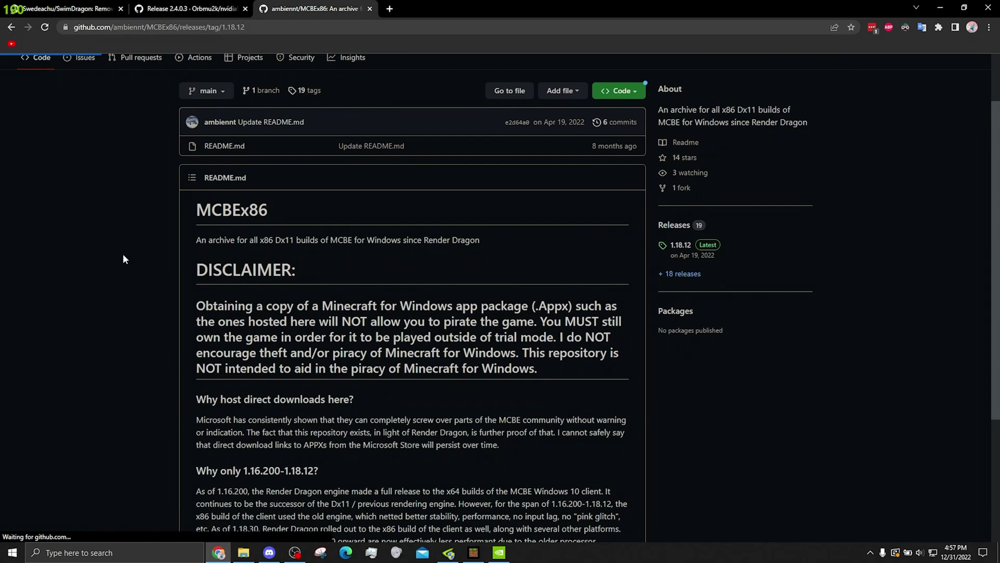
{"action": "key", "text": "alt+Left"}
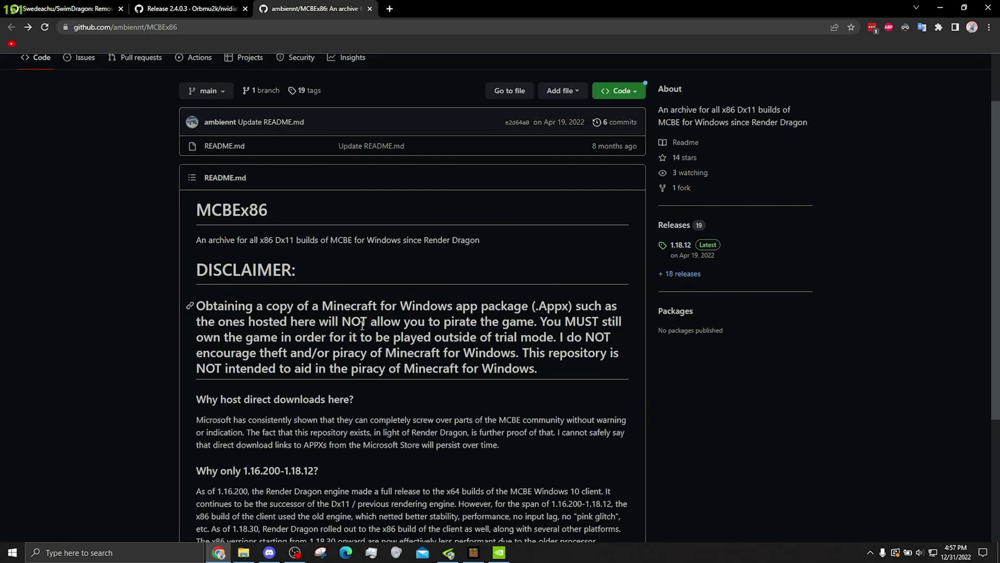
{"action": "scroll", "coordinate": [682, 275], "scroll_direction": "down", "scroll_amount": 2}
{"action": "left_click", "coordinate": [682, 171]}
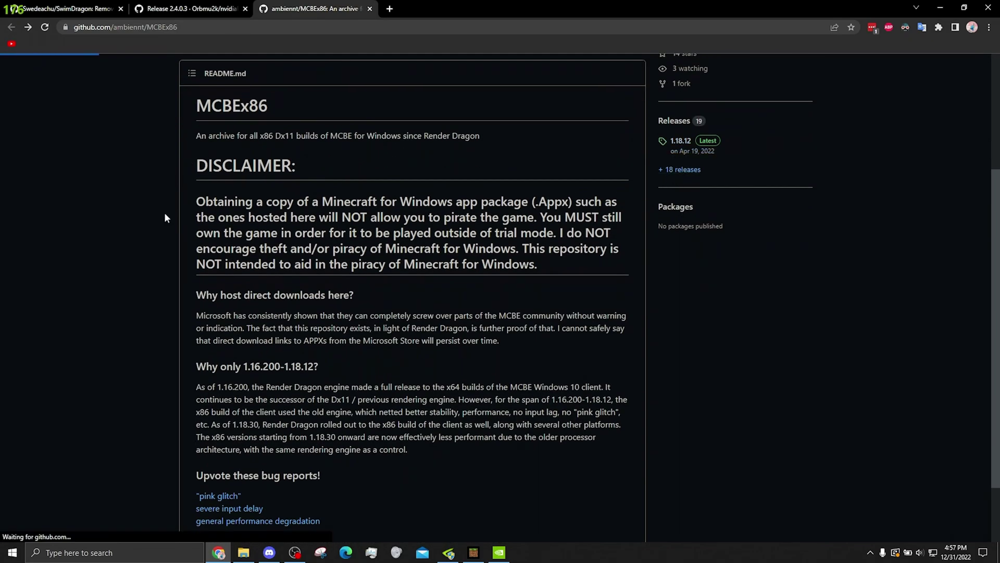
{"action": "scroll", "coordinate": [123, 213], "scroll_direction": "down", "scroll_amount": 15}
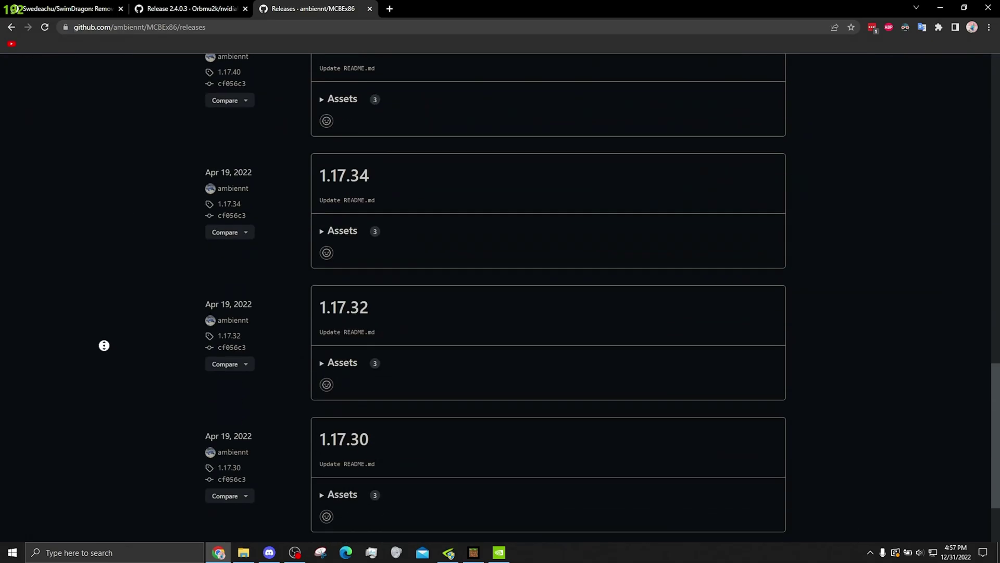
{"action": "scroll", "coordinate": [97, 371], "scroll_direction": "down", "scroll_amount": 2}
{"action": "scroll", "coordinate": [128, 245], "scroll_direction": "up", "scroll_amount": 2}
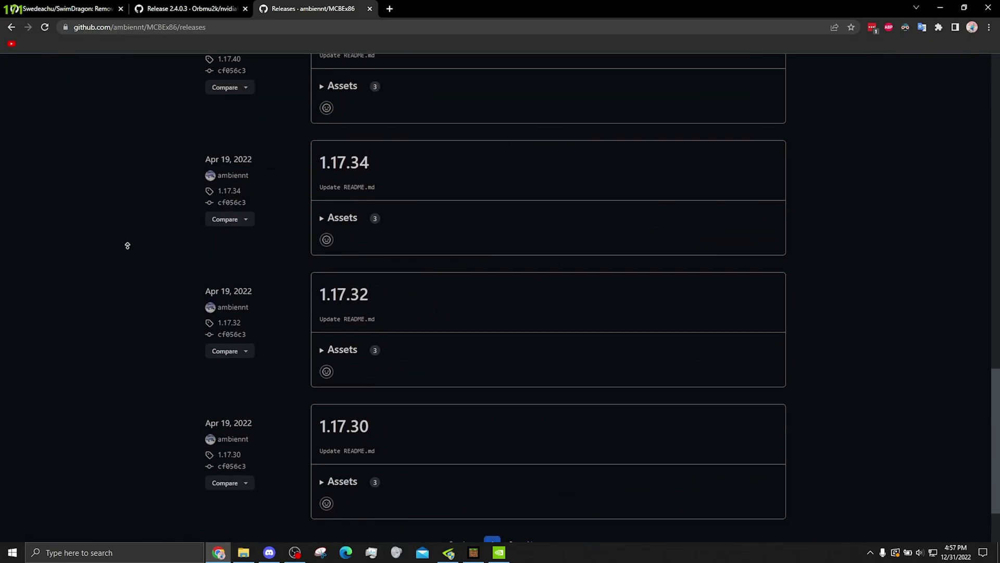
{"action": "scroll", "coordinate": [128, 246], "scroll_direction": "up", "scroll_amount": 20}
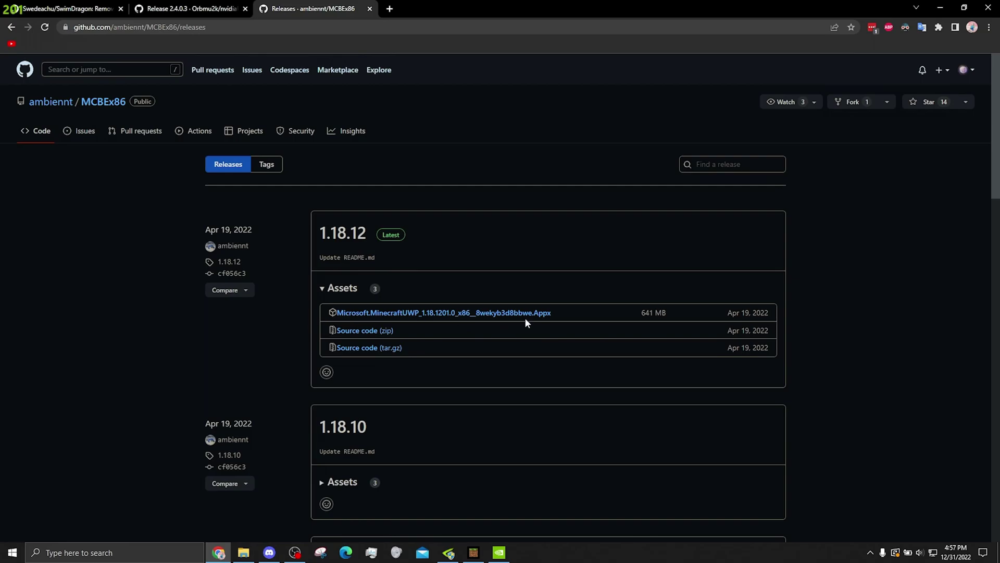
- Download Onixversionswitcher.exe from the appx channel in Discord, accepting the download risk, and run it from Chrome
{"action": "key", "text": "alt+Tab"}
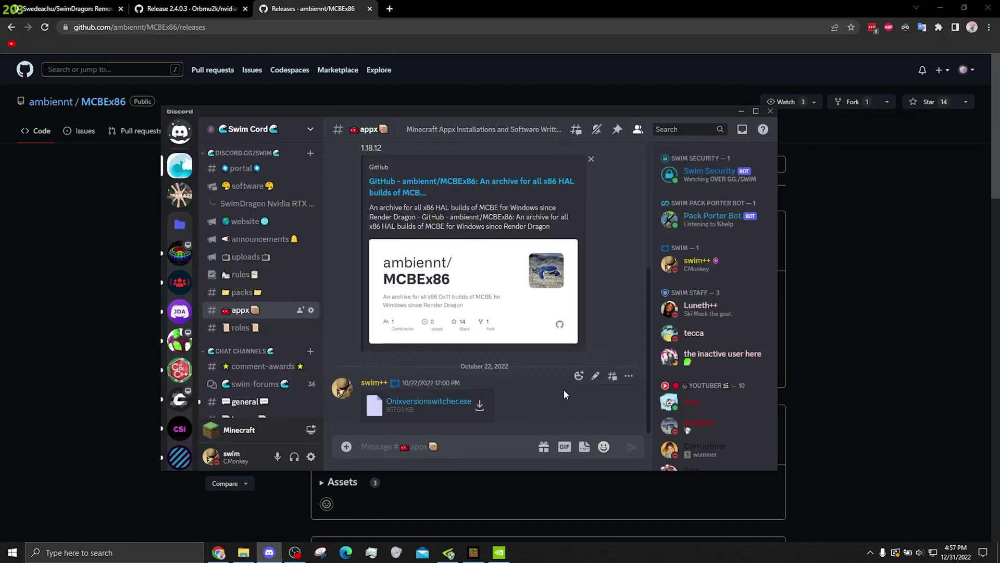
{"action": "left_click", "coordinate": [436, 406]}
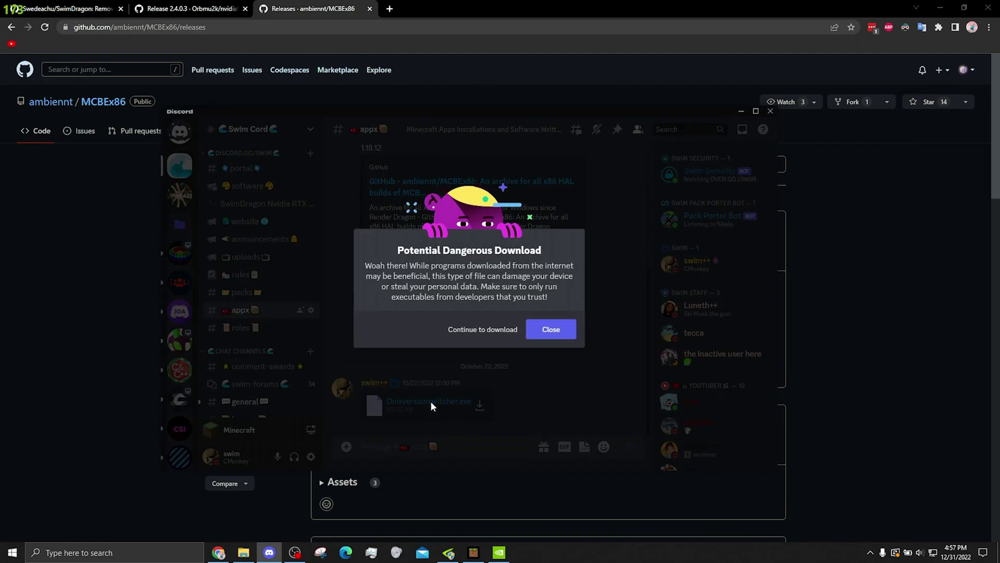
{"action": "left_click", "coordinate": [494, 329]}
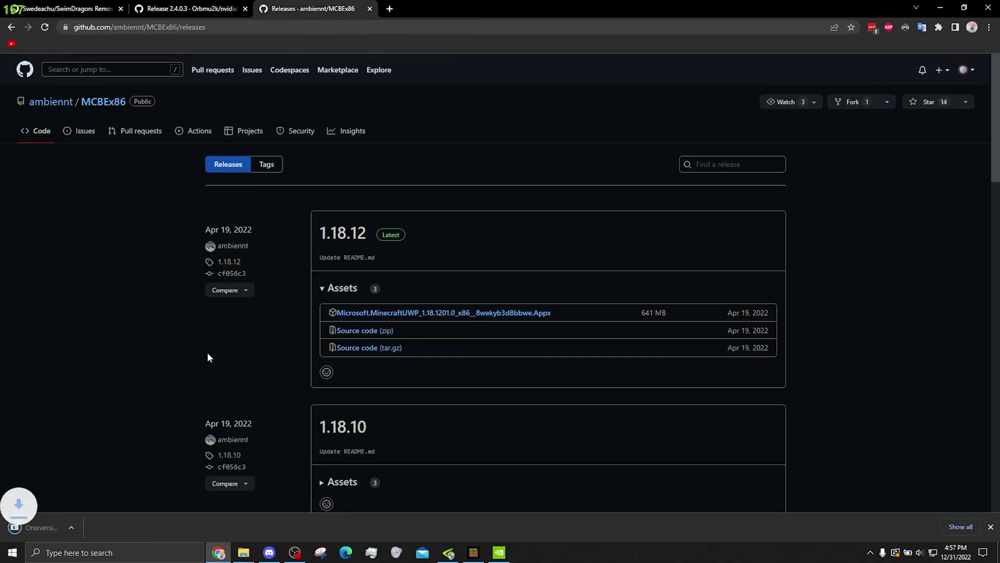
{"action": "left_click", "coordinate": [70, 523]}
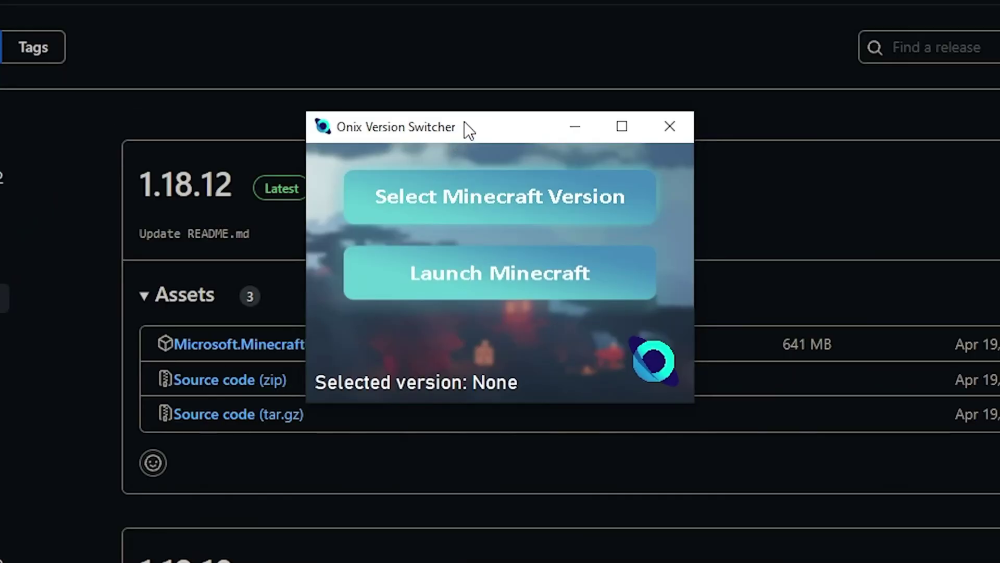
- Open the Minecraft version list in Onix Version Switcher and look through the available versions, and return to Minecraft to walk forward
{"action": "left_click_drag", "start_coordinate": [464, 121], "coordinate": [319, 0]}
{"action": "left_click", "coordinate": [312, 50]}
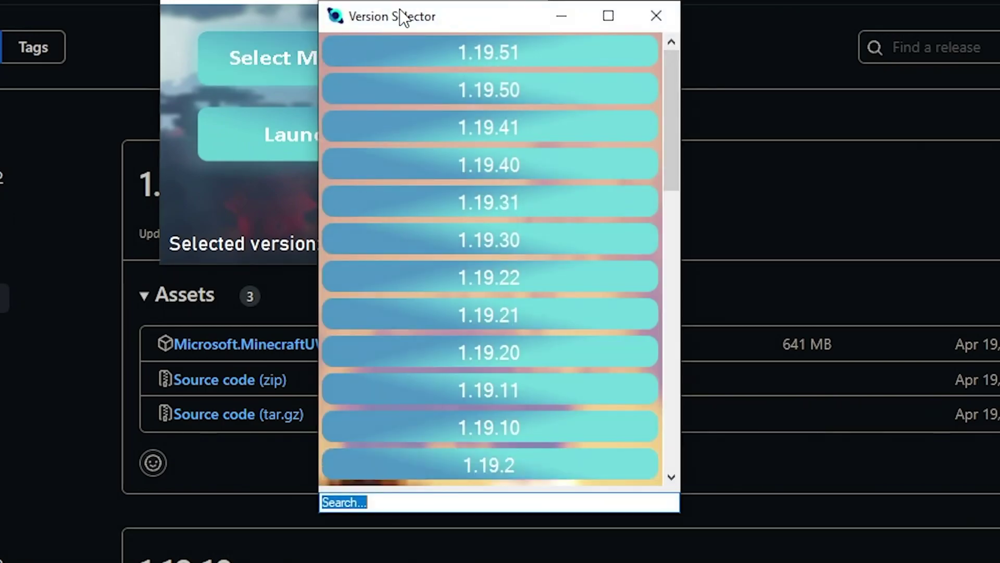
{"action": "scroll", "coordinate": [520, 83], "scroll_direction": "down", "scroll_amount": 5}
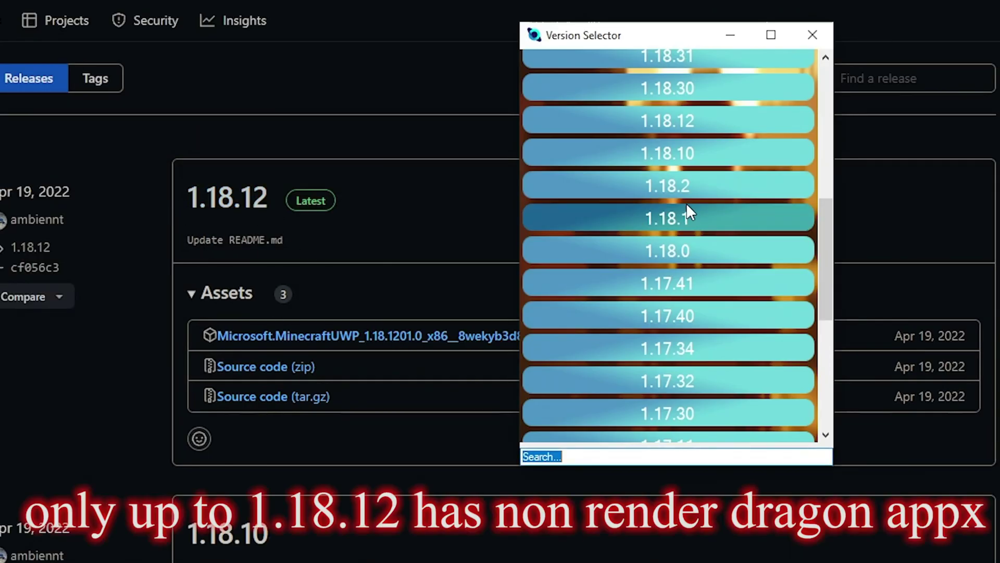
{"action": "scroll", "coordinate": [686, 202], "scroll_direction": "up", "scroll_amount": 5}
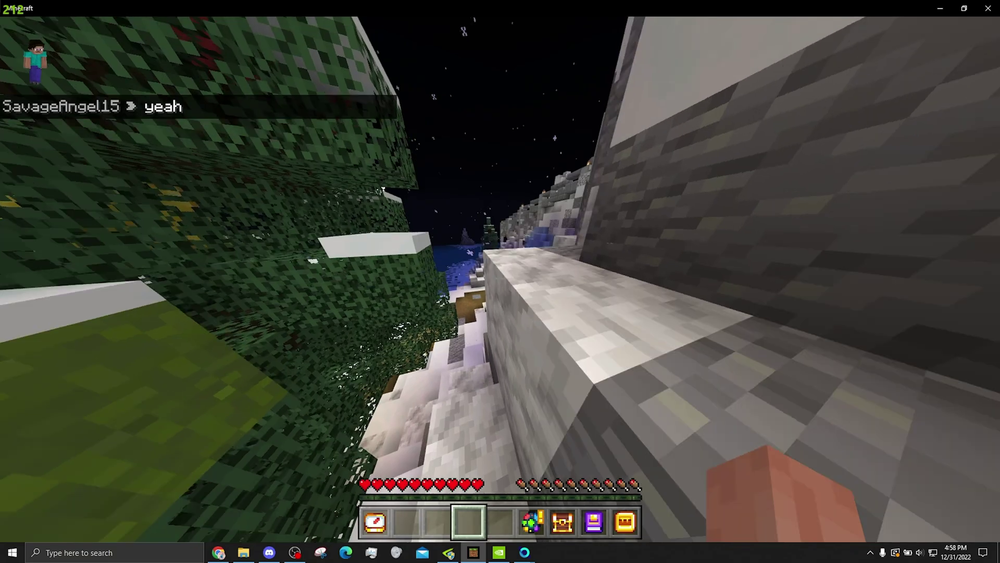
{"action": "key", "text": "w"}
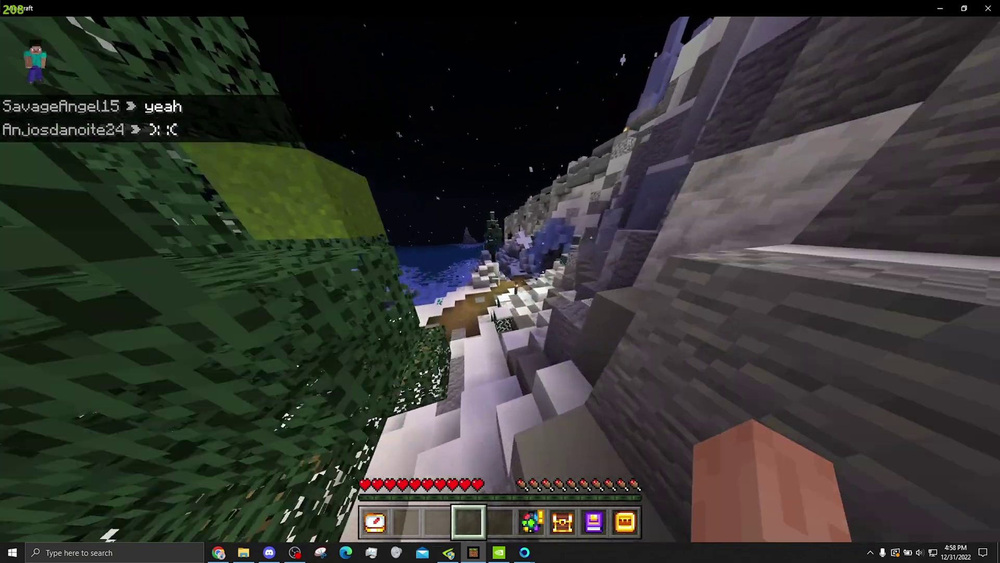